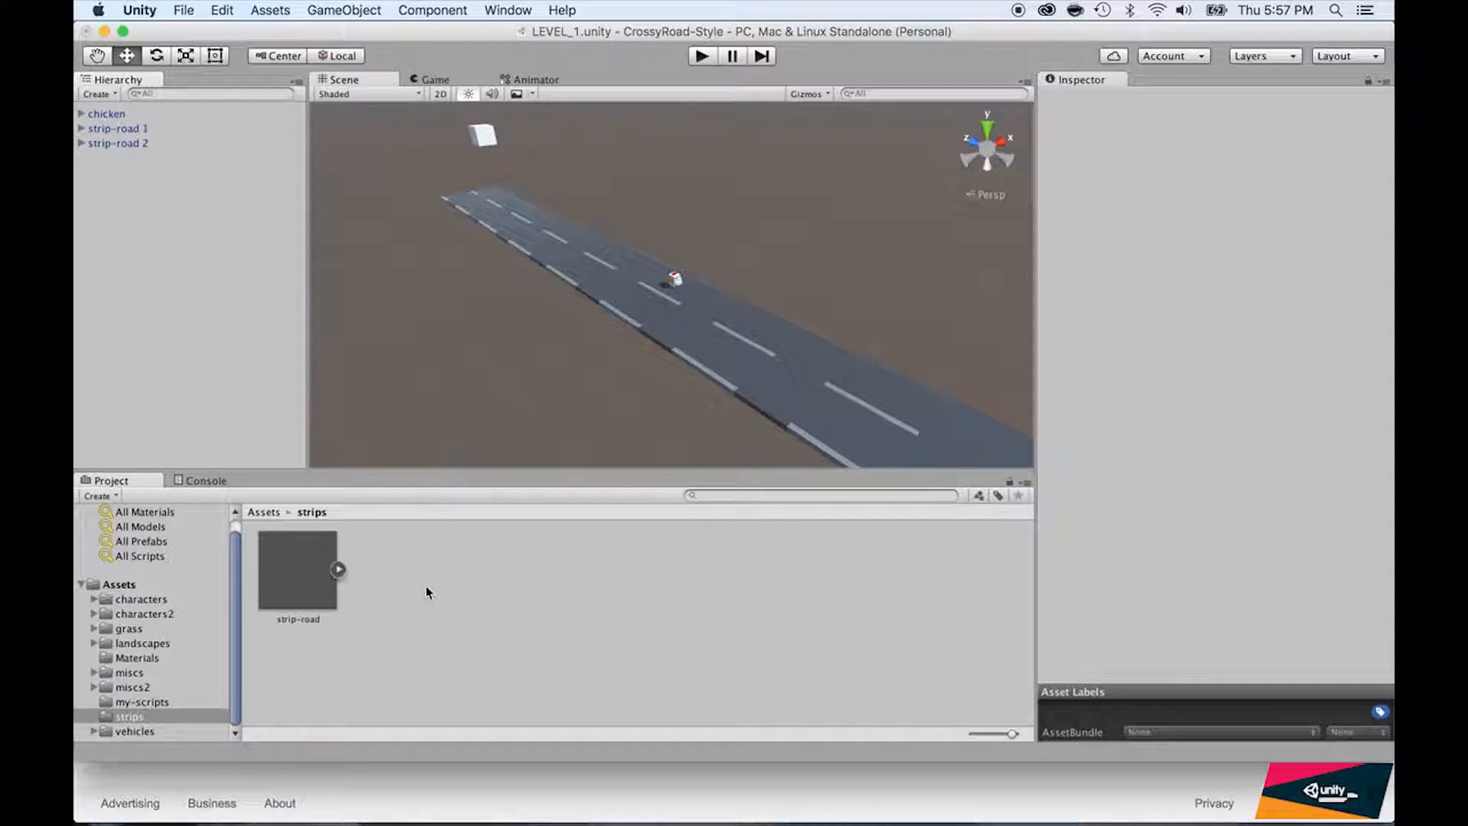
Create a new prefab named strip-grass in the strips assets folder.
click(122, 719)
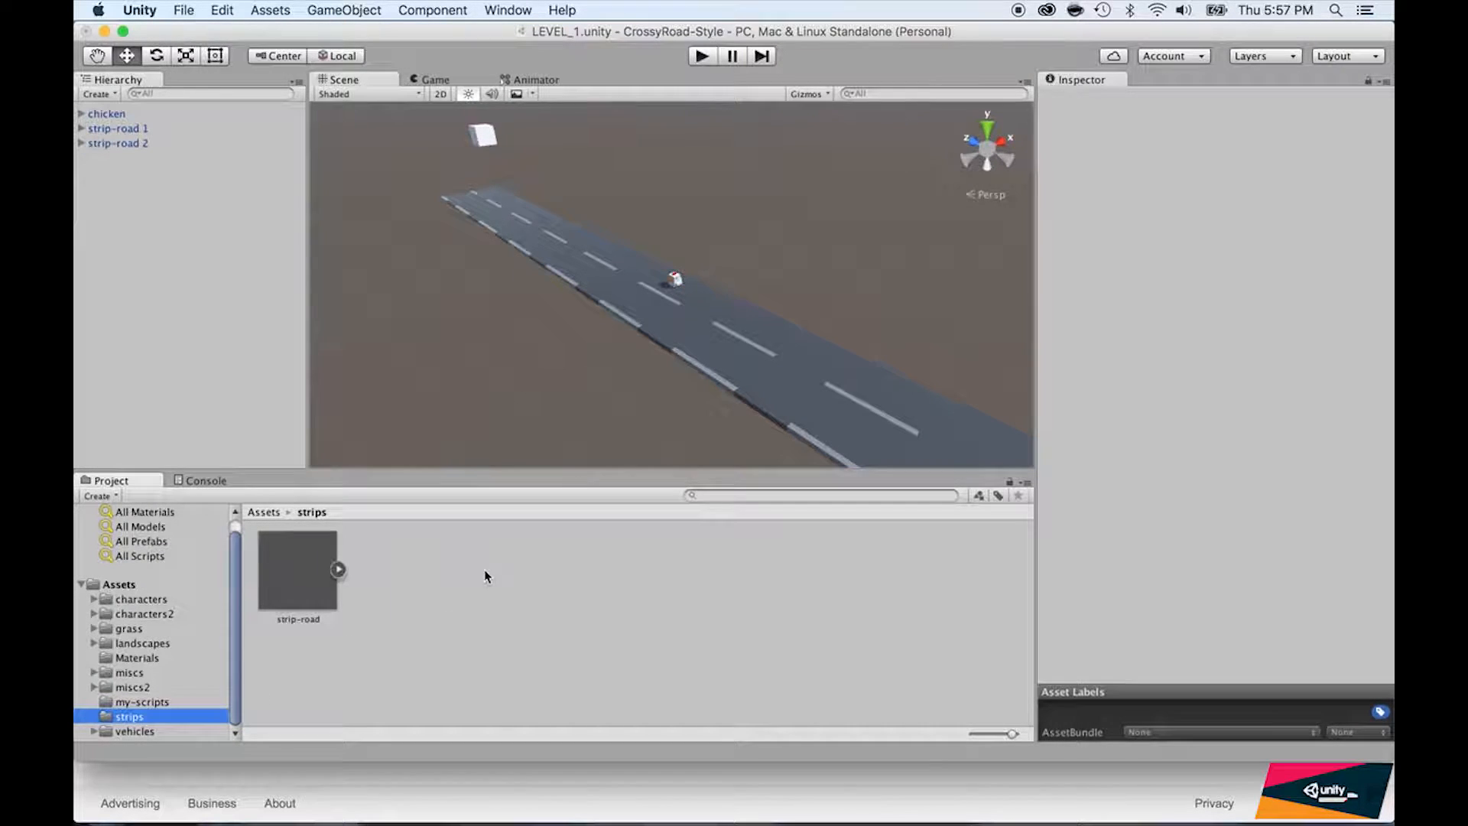
right_click(470, 587)
mouse_move(490, 522)
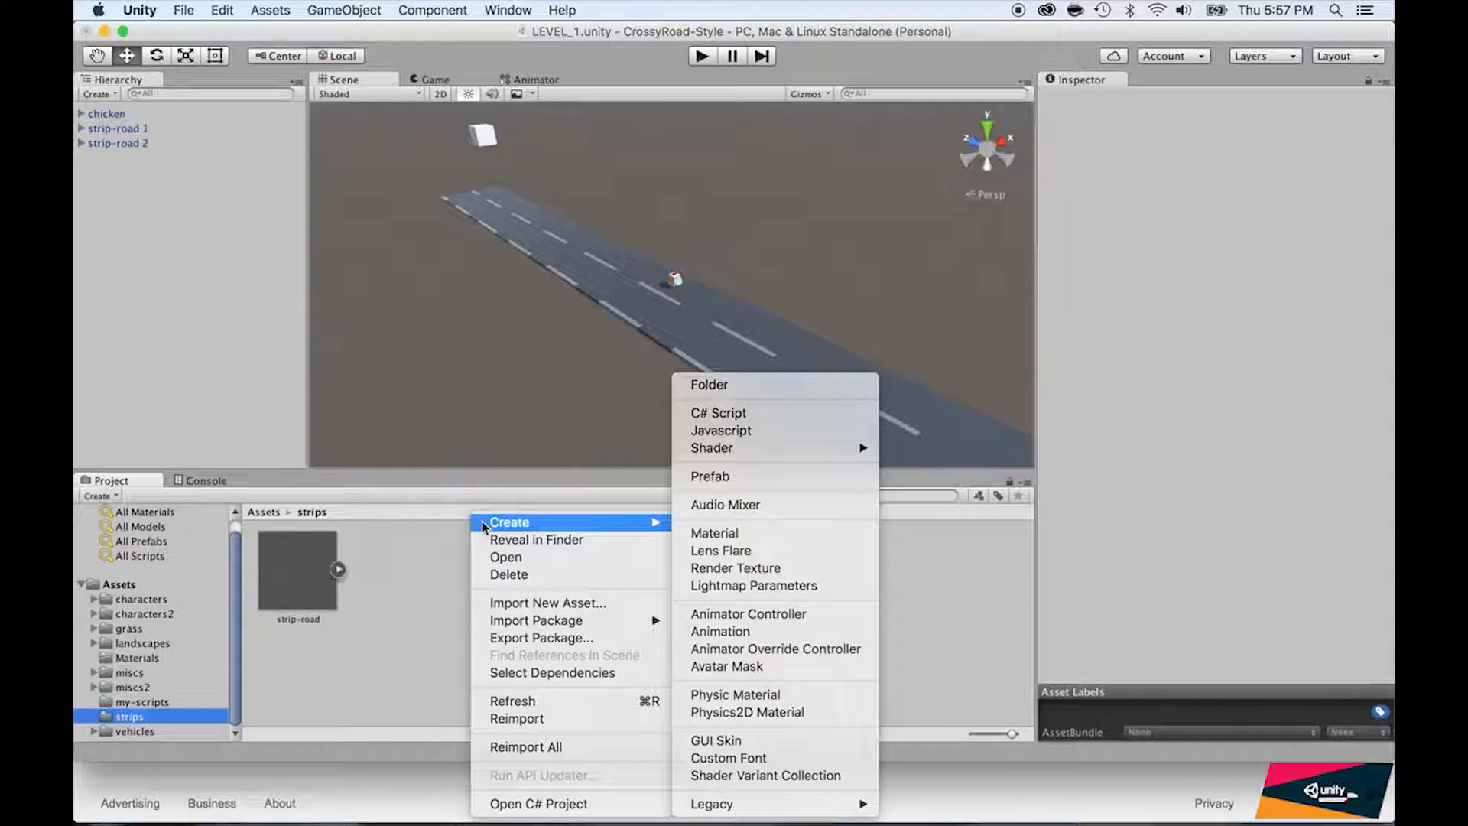
click(709, 480)
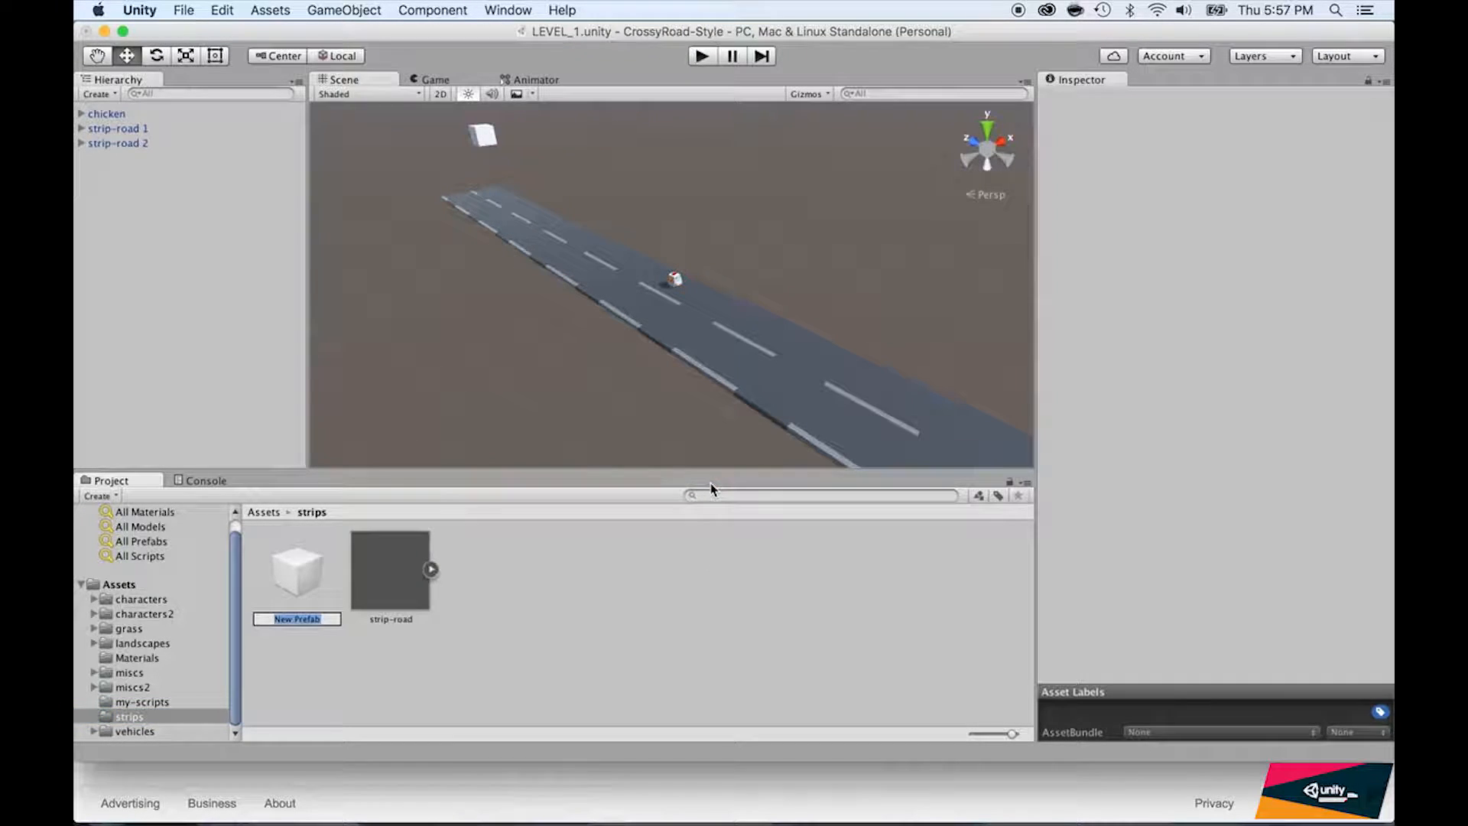
text(strip-grass)
key(Return)
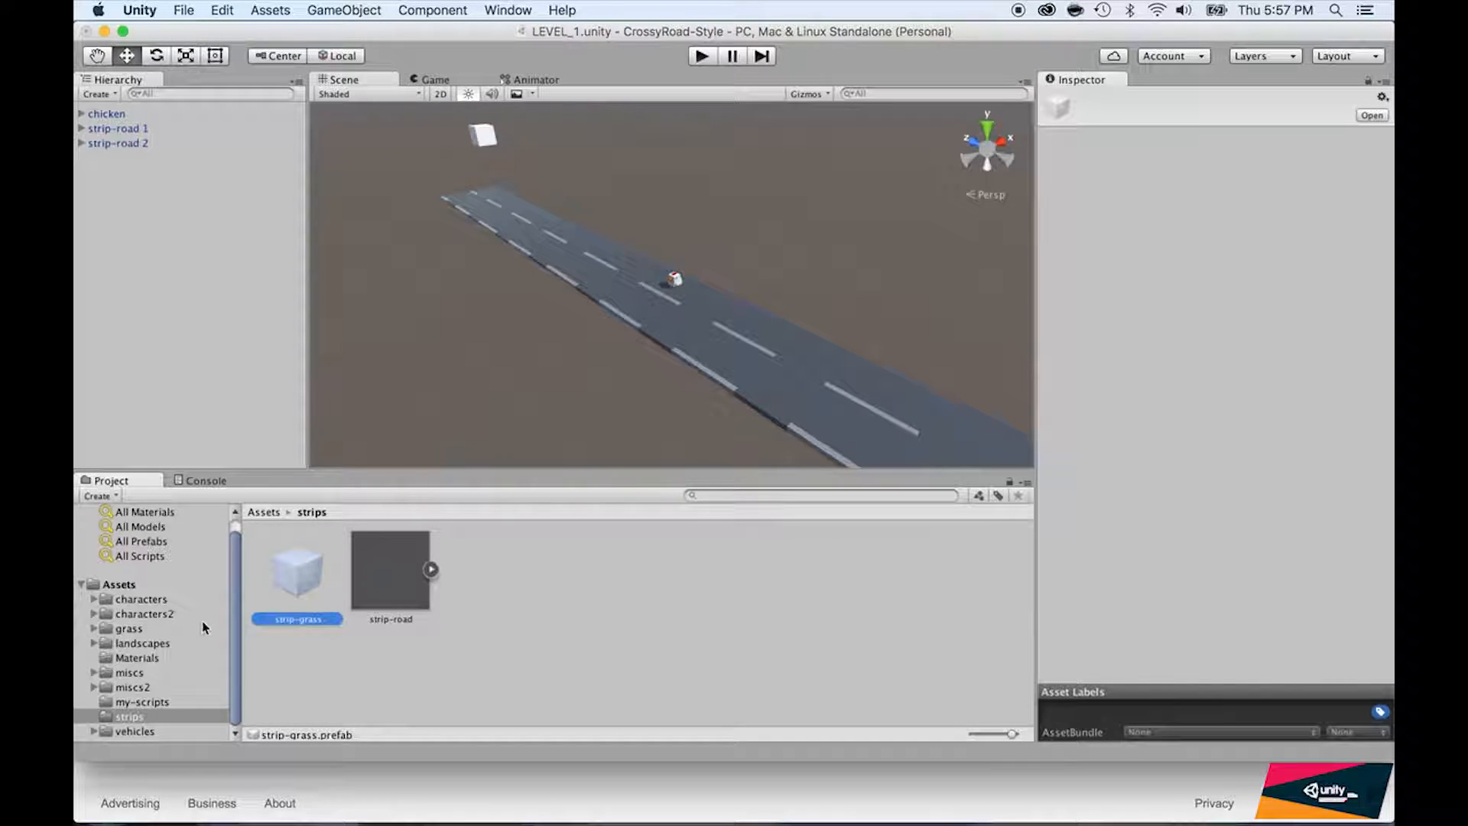
Add the grass-block001 model from the grass assets folder to the scene as a top-level object.
click(132, 631)
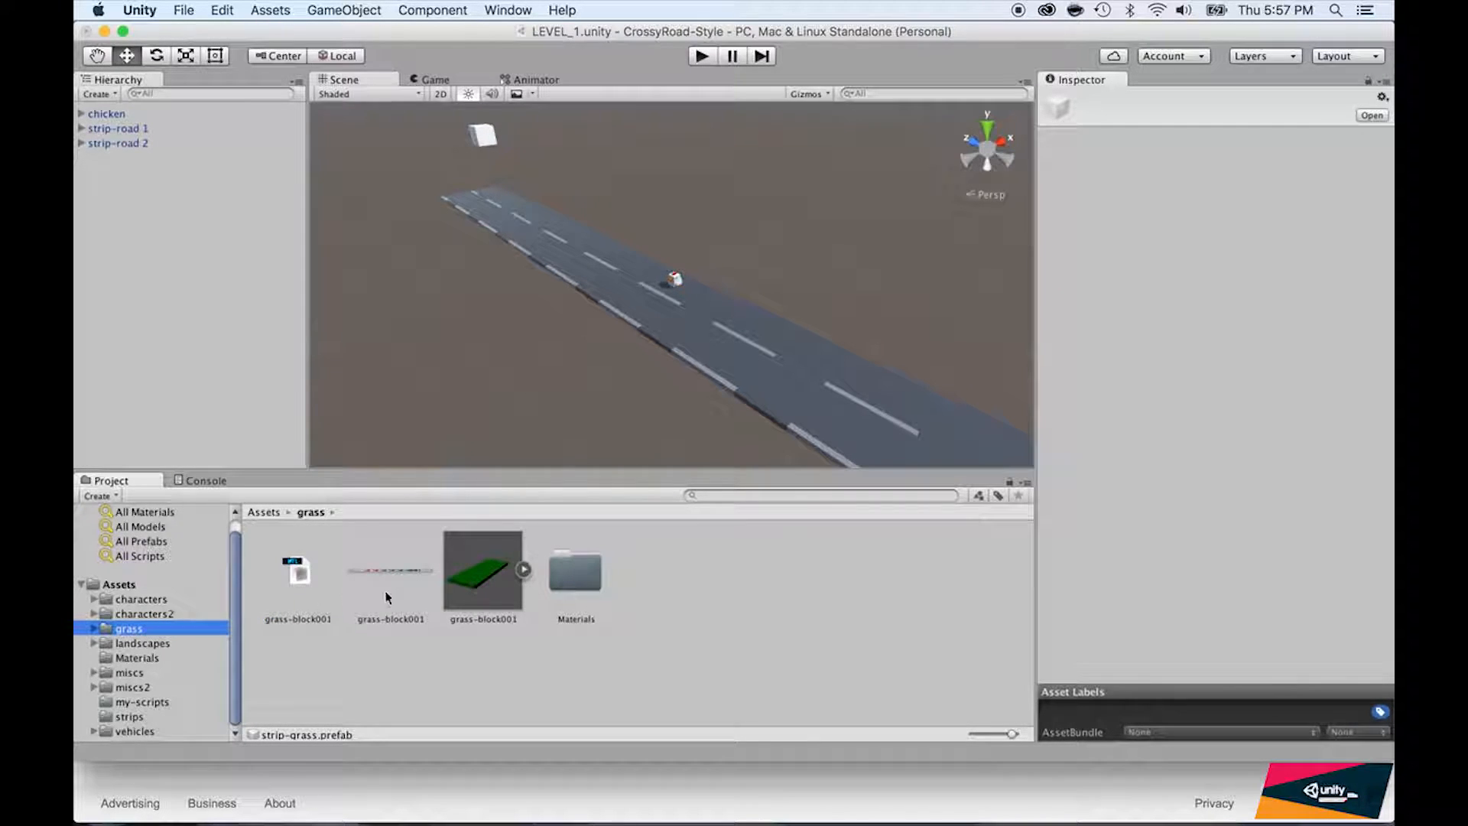
click(466, 589)
drag(466, 589, 120, 226)
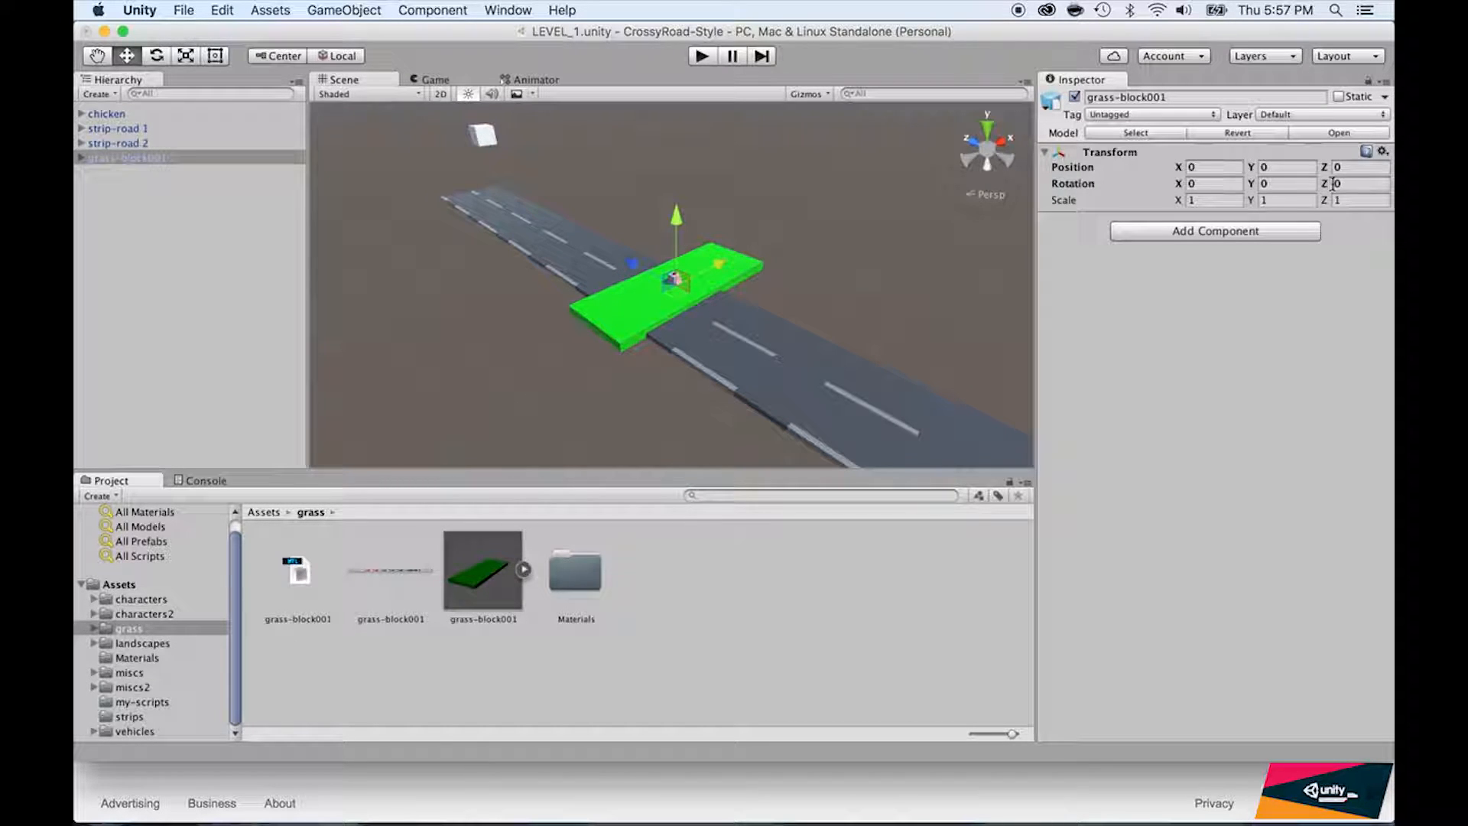
Set the grass block's Y rotation to 90 to align it with the road.
drag(1252, 183, 1289, 185)
double_click(1290, 183)
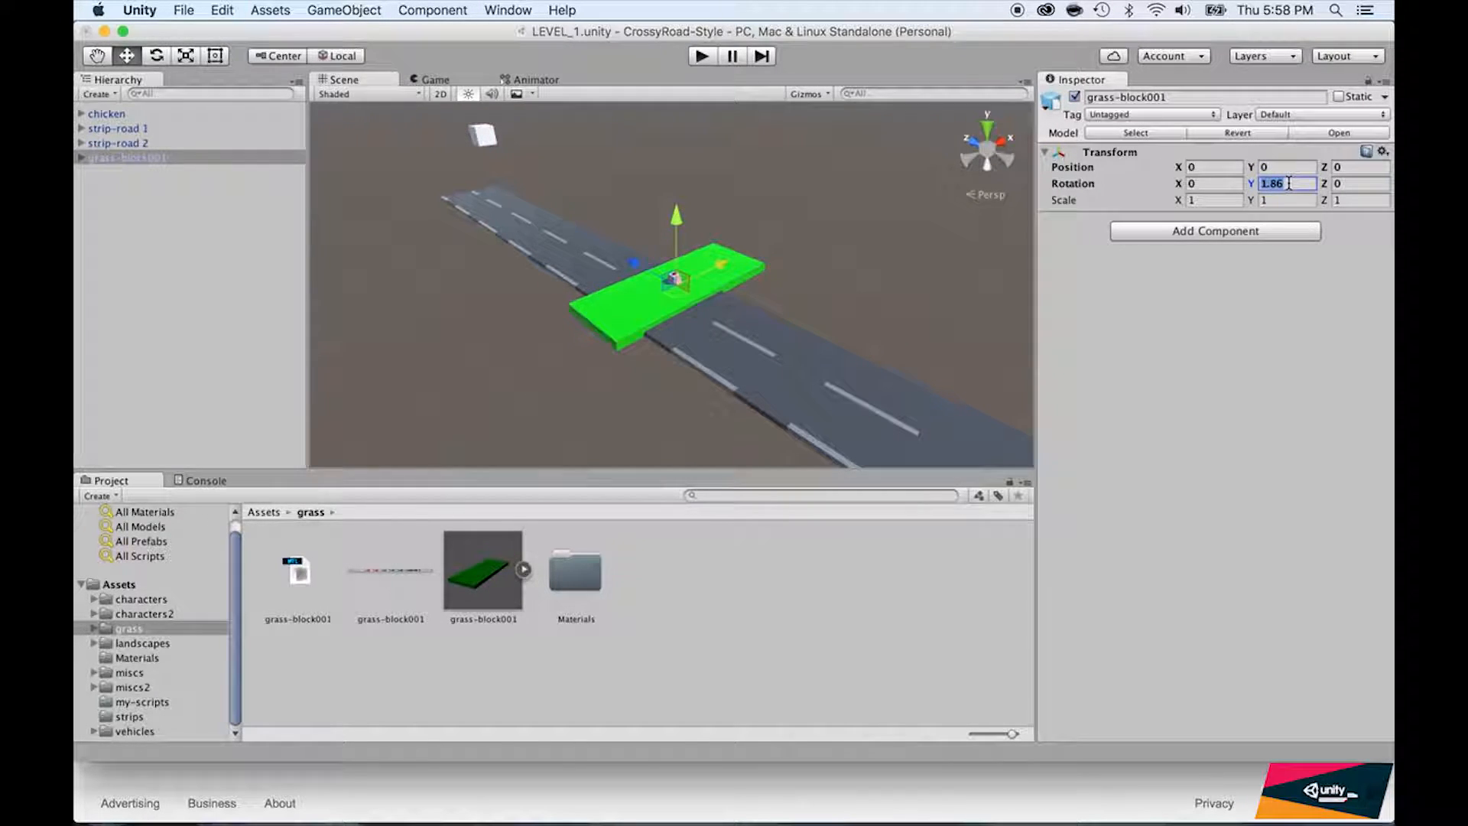
text(90)
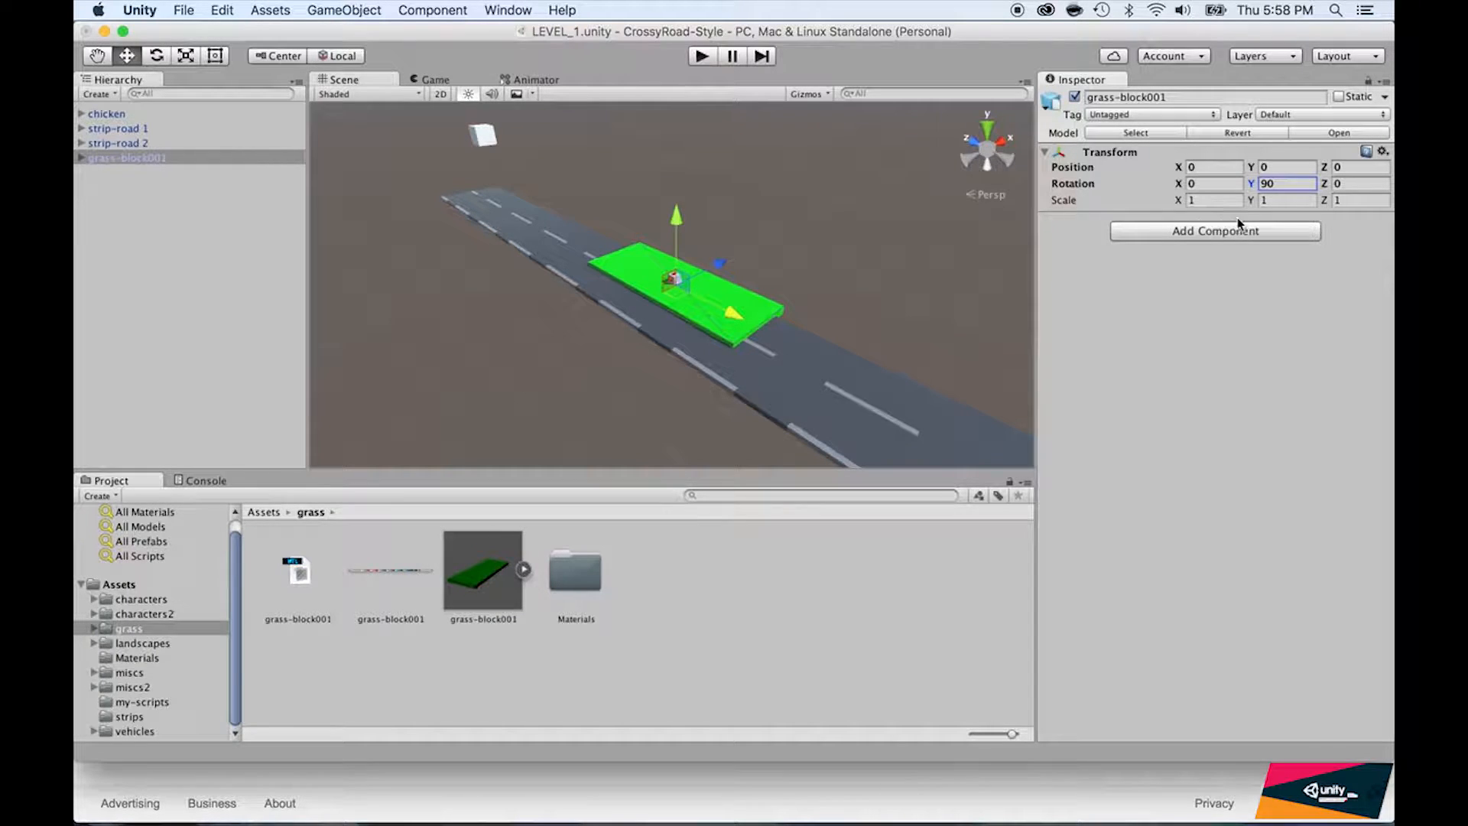
Narrow the grass block to a road lane's width by setting its Z scale to 0.6.
drag(1178, 200, 1167, 205)
key(super+z)
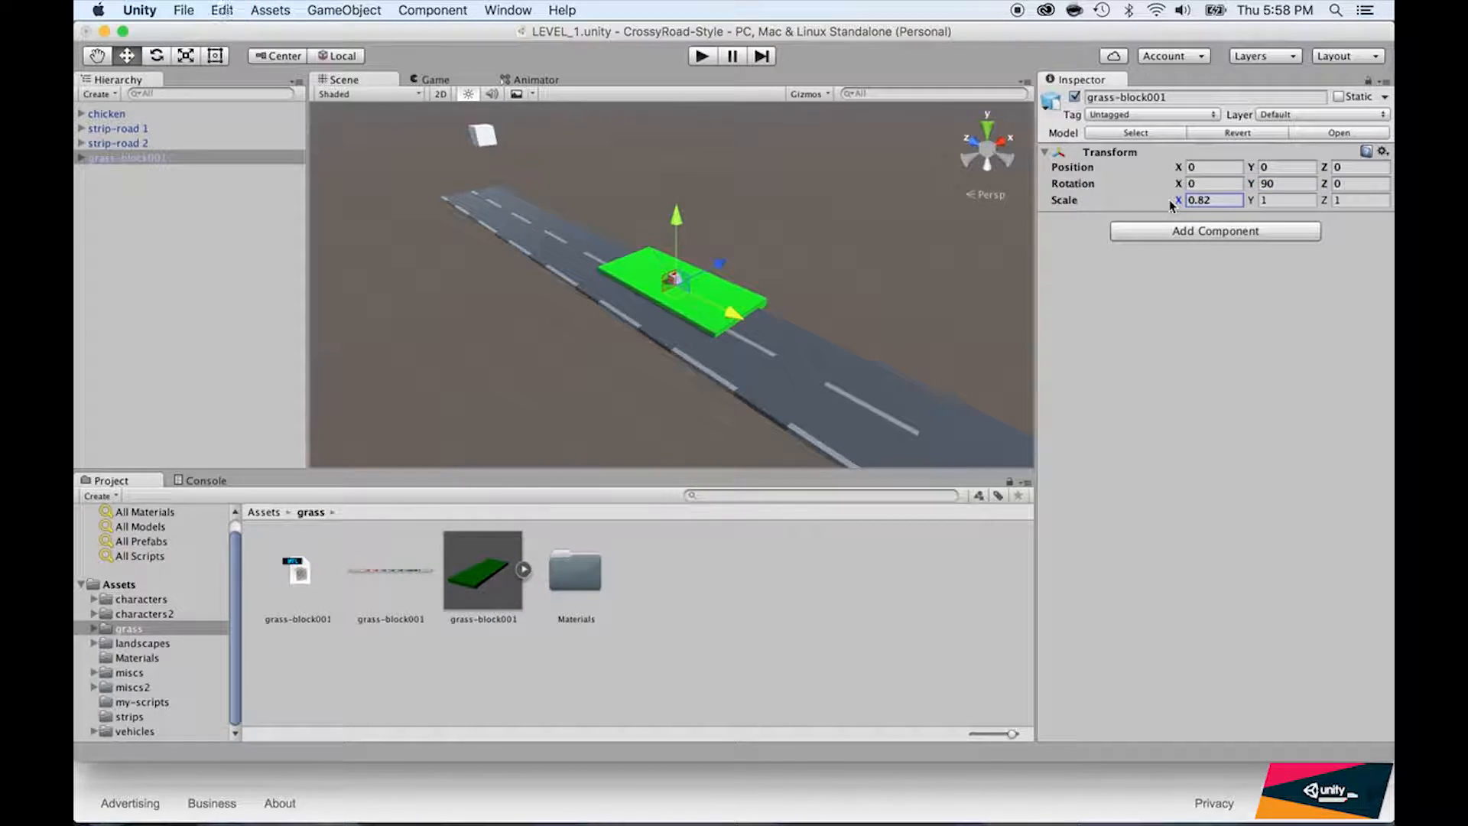
drag(1323, 203, 1307, 207)
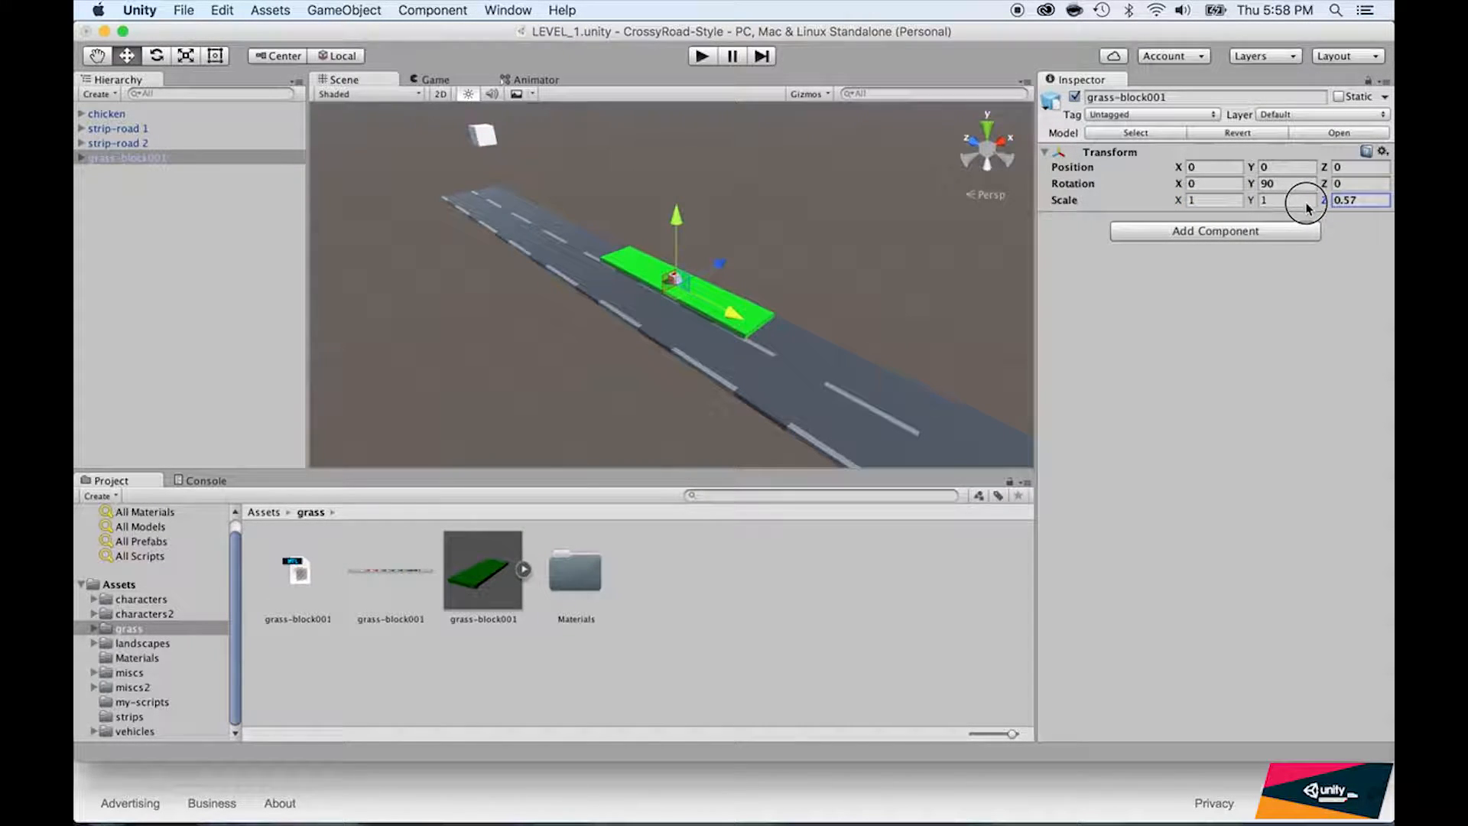
scroll(904, 203, up, 10)
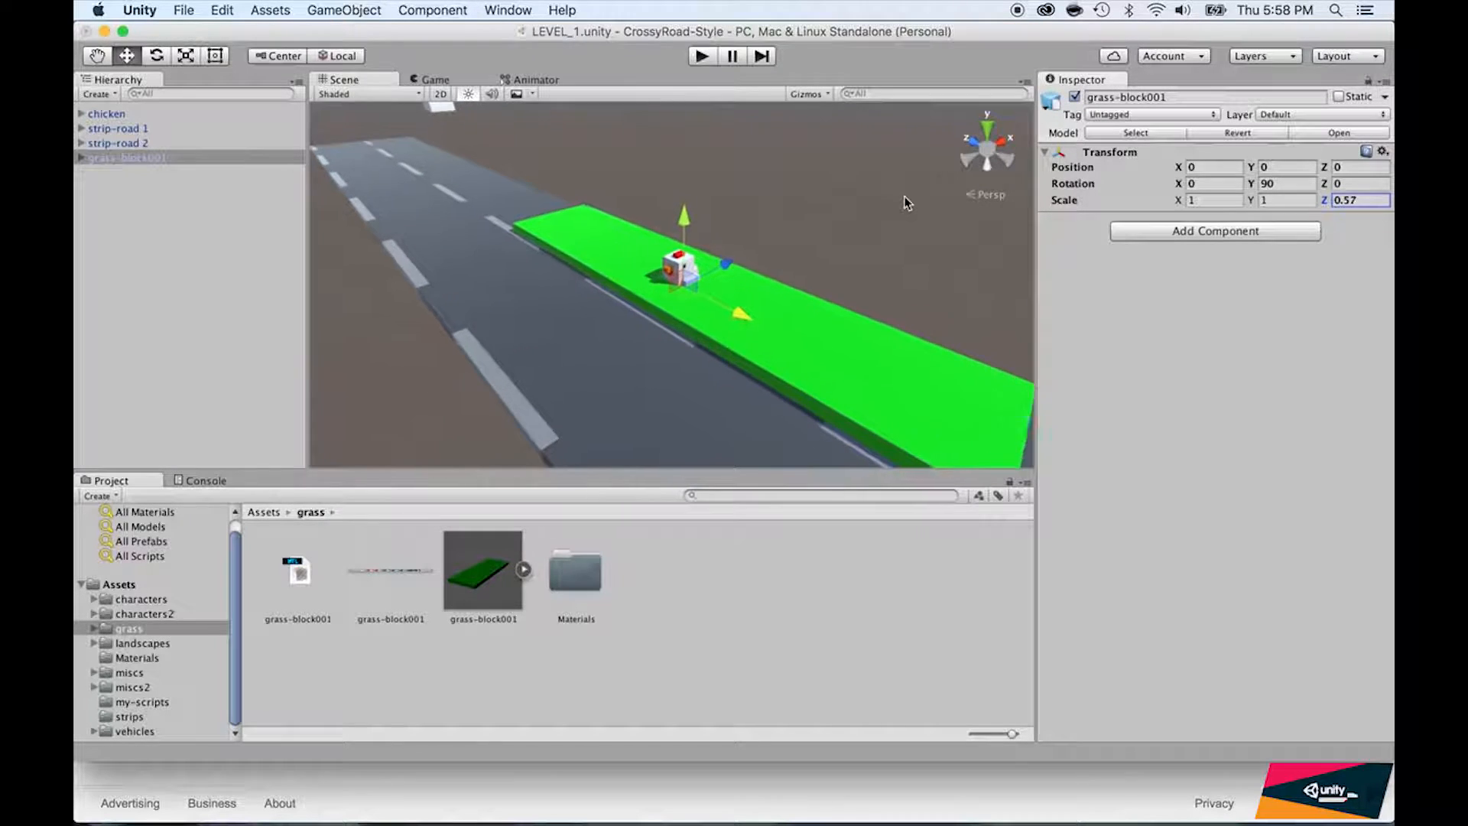
scroll(904, 203, down, 3)
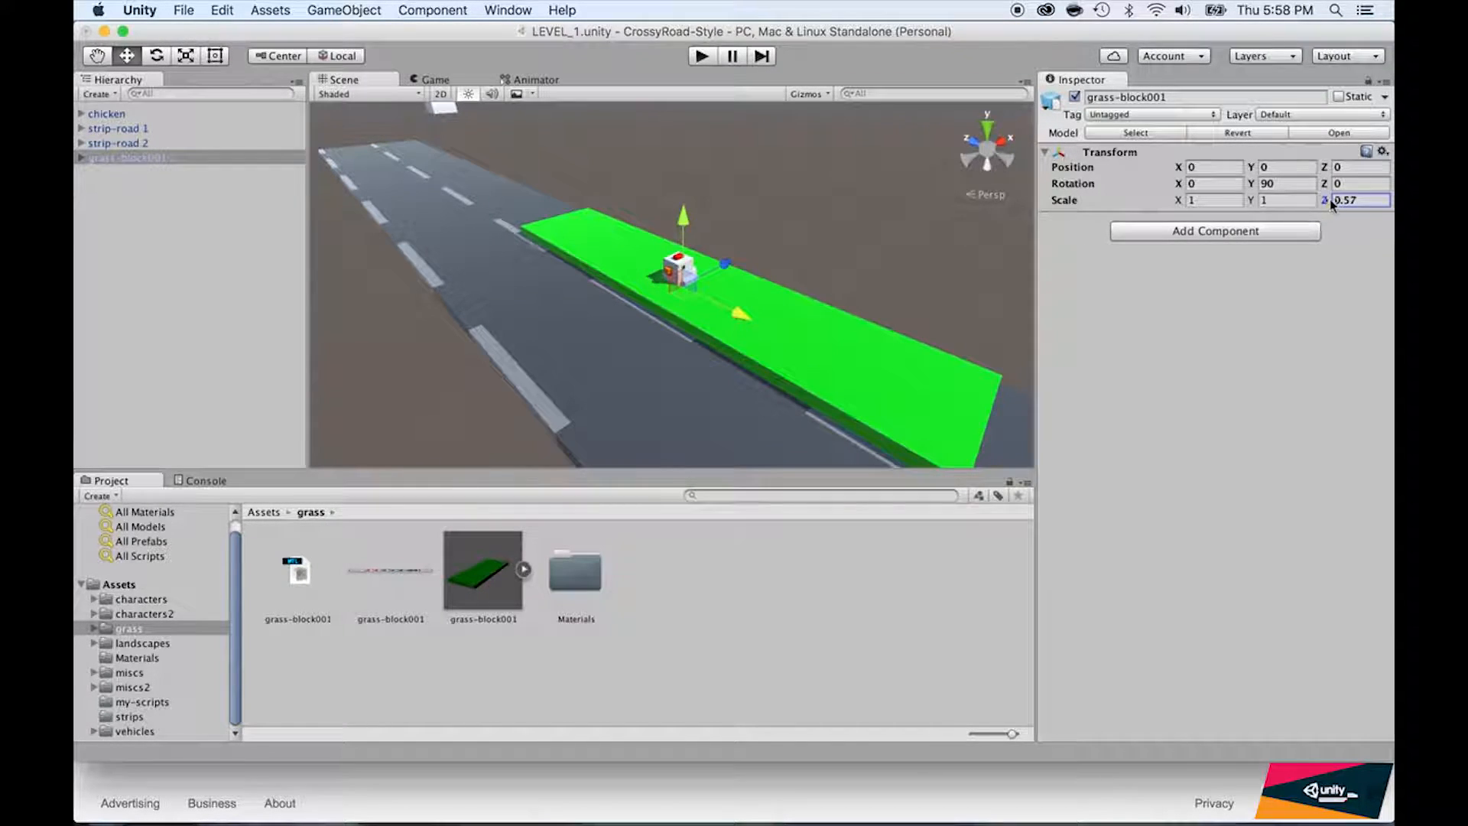
click(1356, 200)
click(1358, 200)
key(BackSpace)
key(BackSpace)
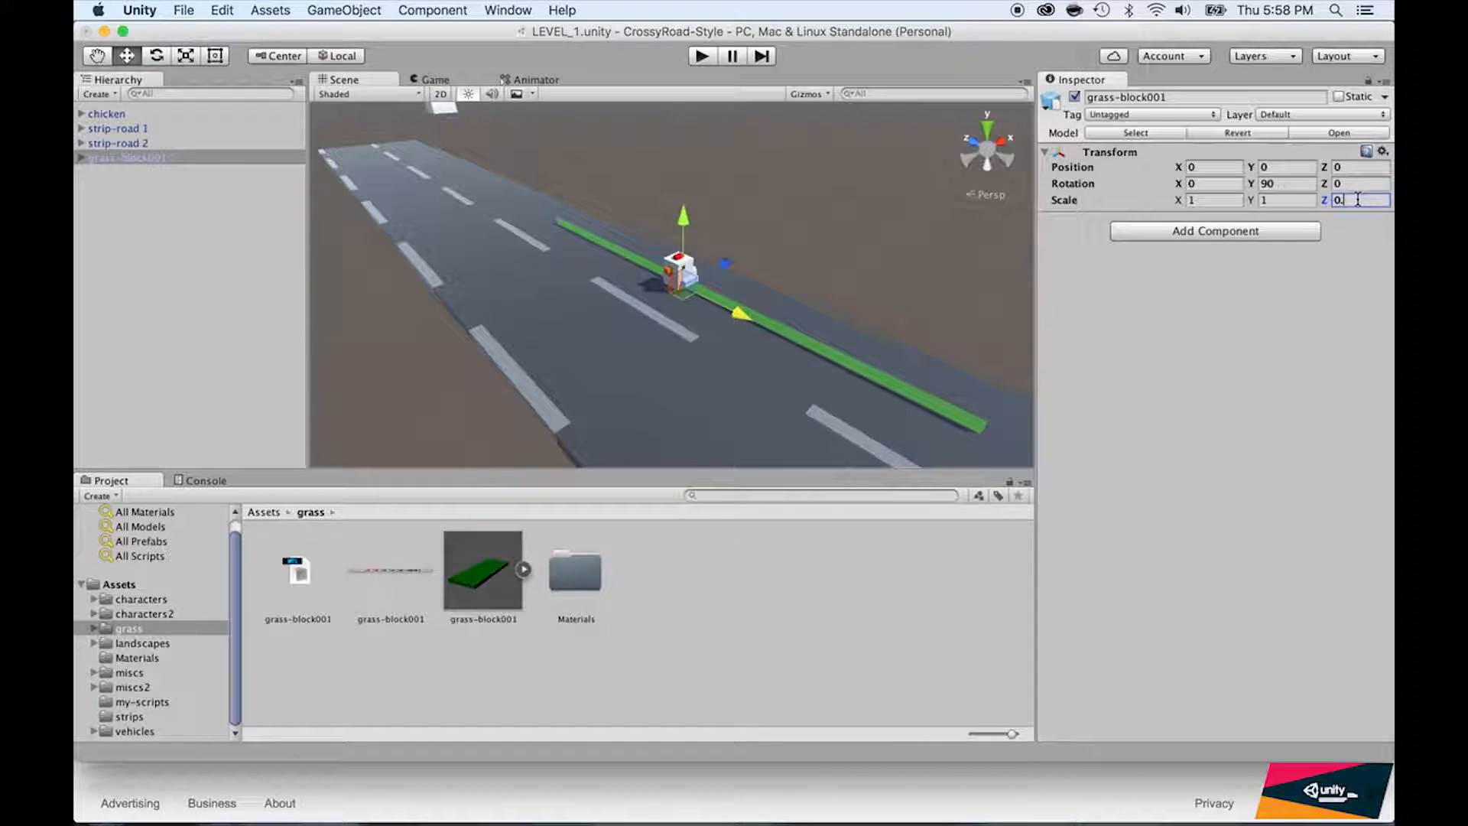
text(6)
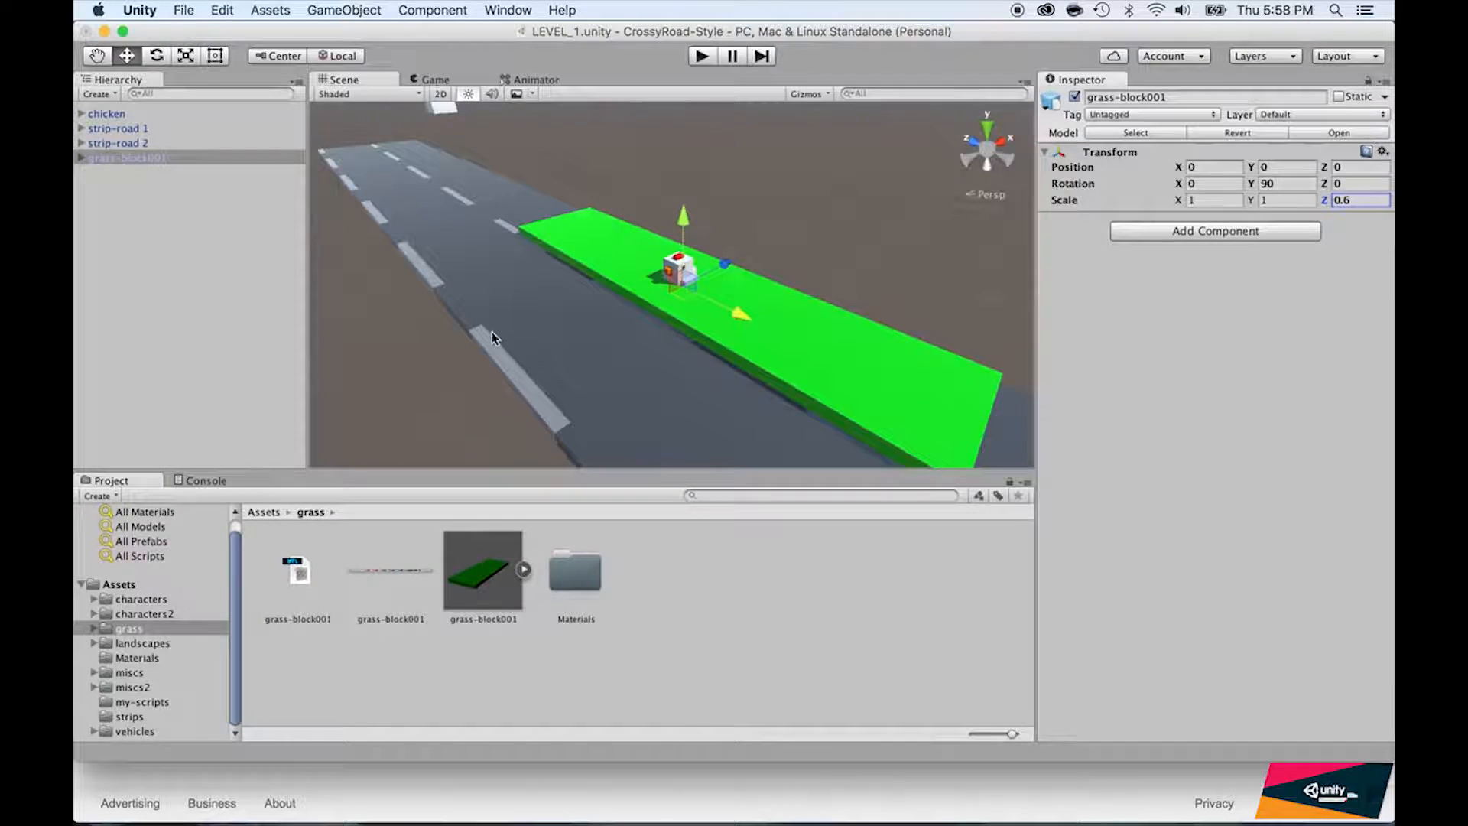
Lower the grass block to Y about -0.98 and move it to the road's far end at Z about 91.9.
scroll(492, 333, down, 5)
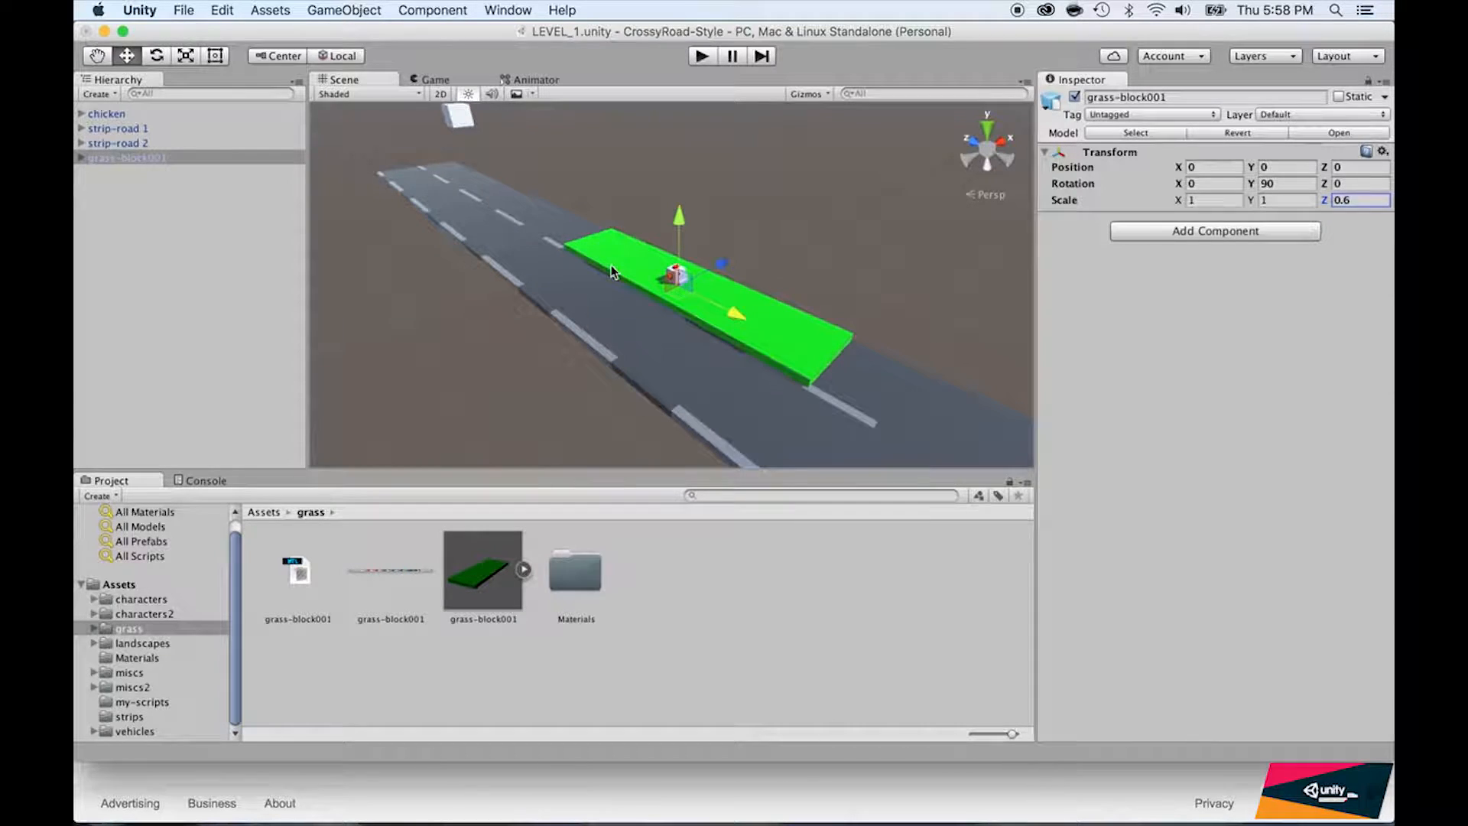
drag(686, 224, 687, 238)
scroll(679, 231, up, 5)
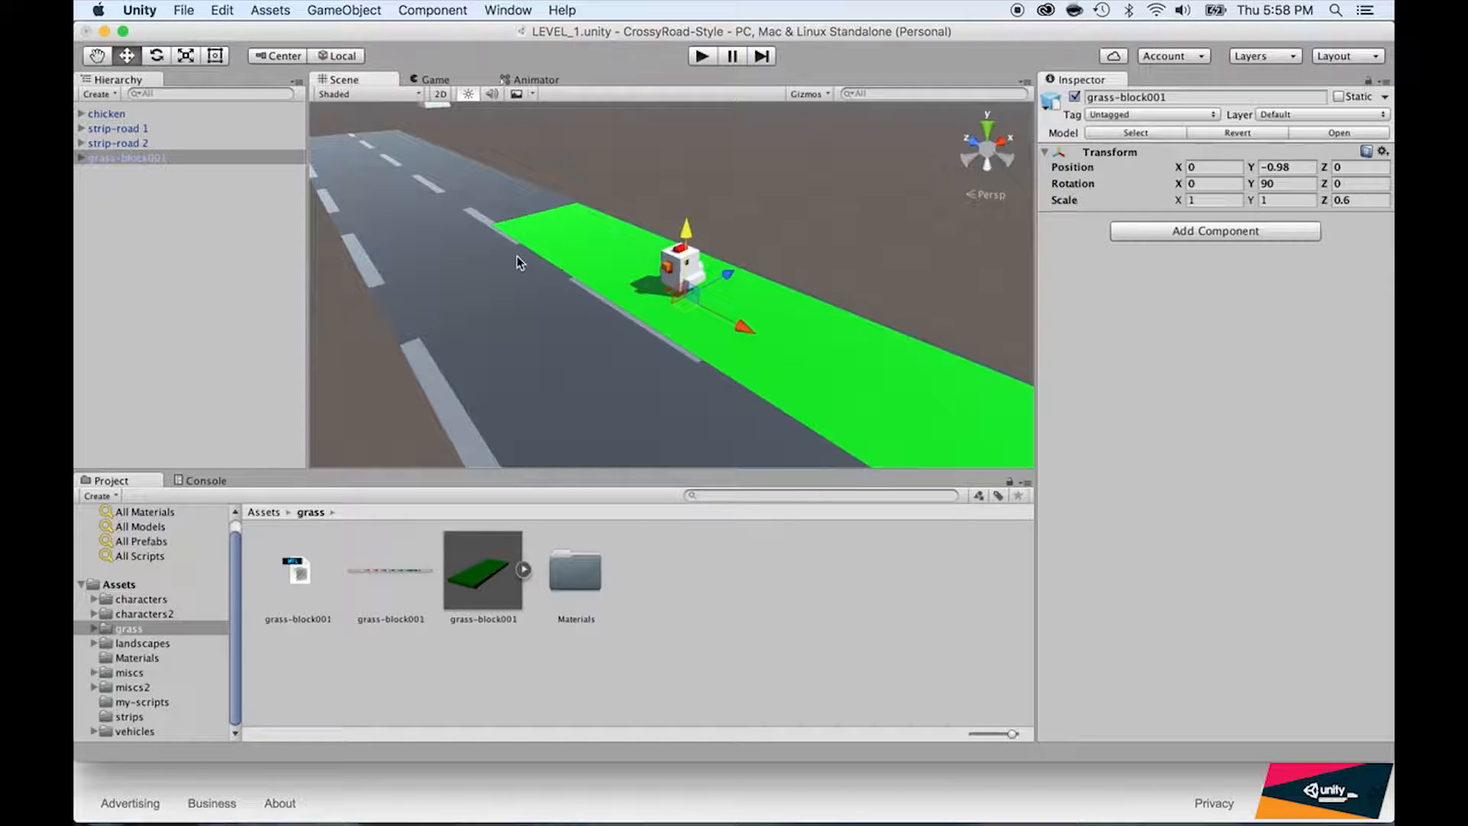
drag(741, 328, 75, 4)
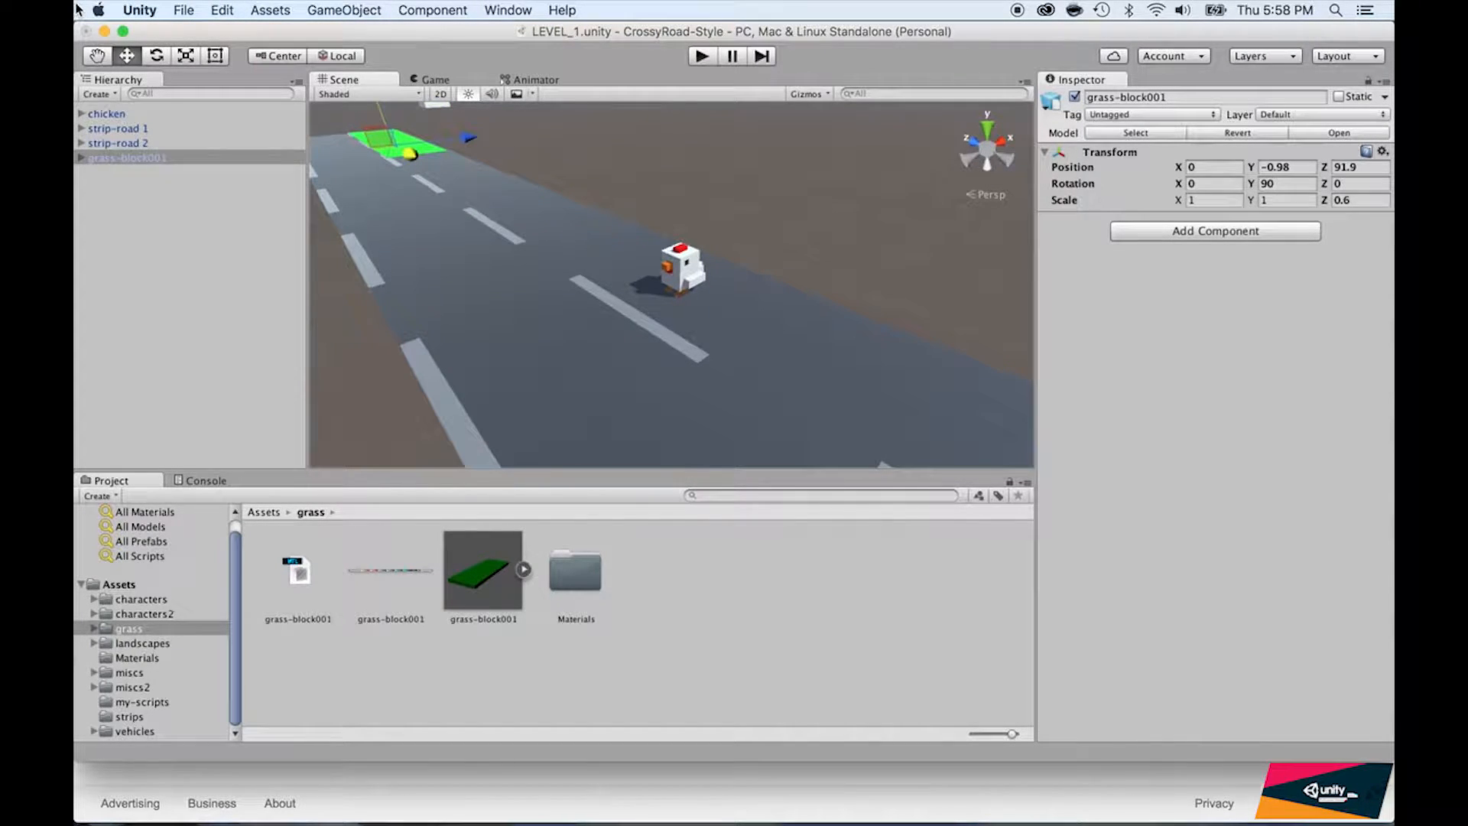
scroll(325, 235, up, 10)
scroll(325, 236, down, 12)
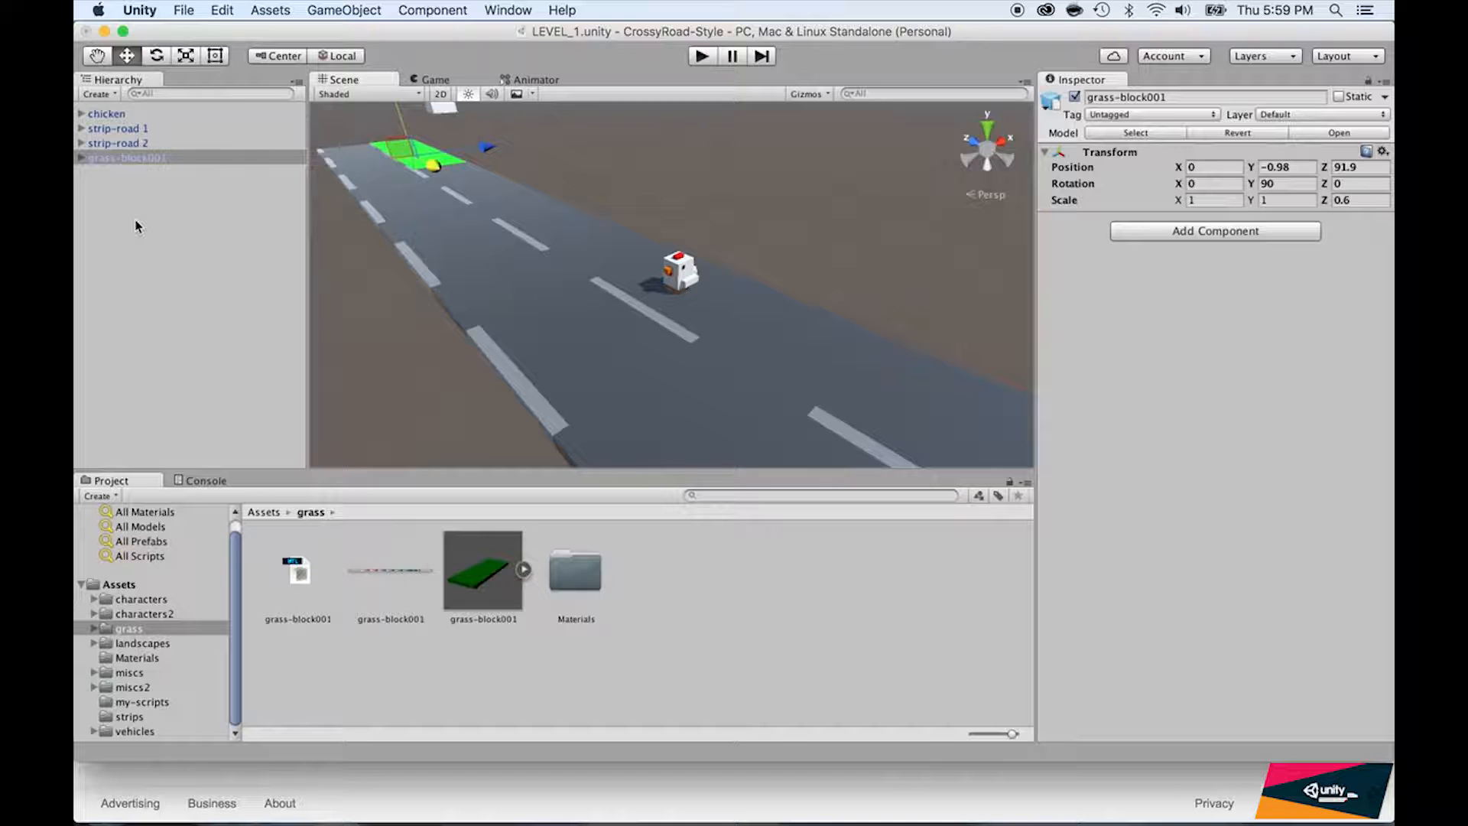
Create an empty game object named strip-grass and make grass-block001 its child.
click(320, 8)
click(360, 30)
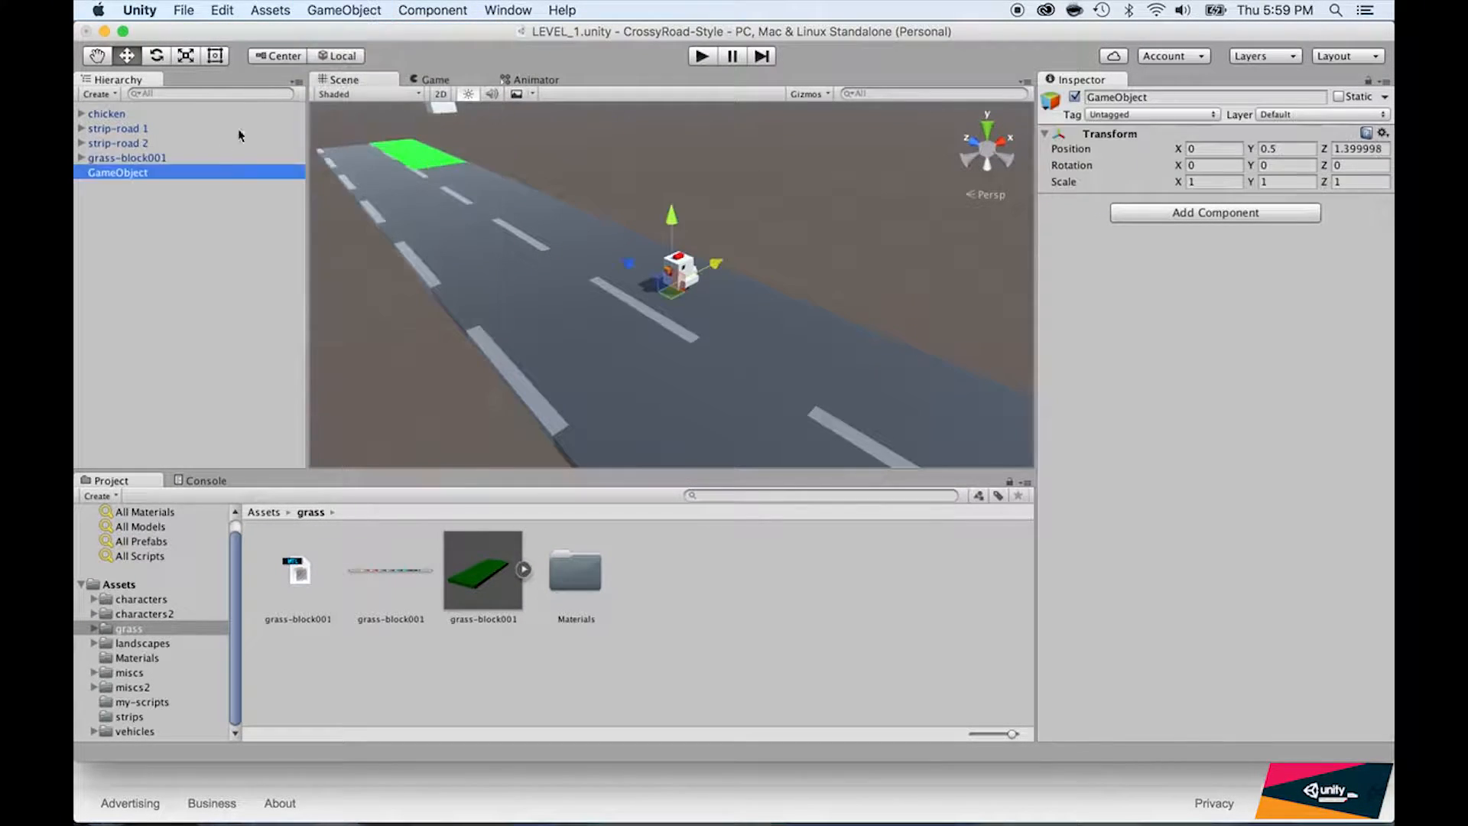
click(124, 173)
text(strip-g)
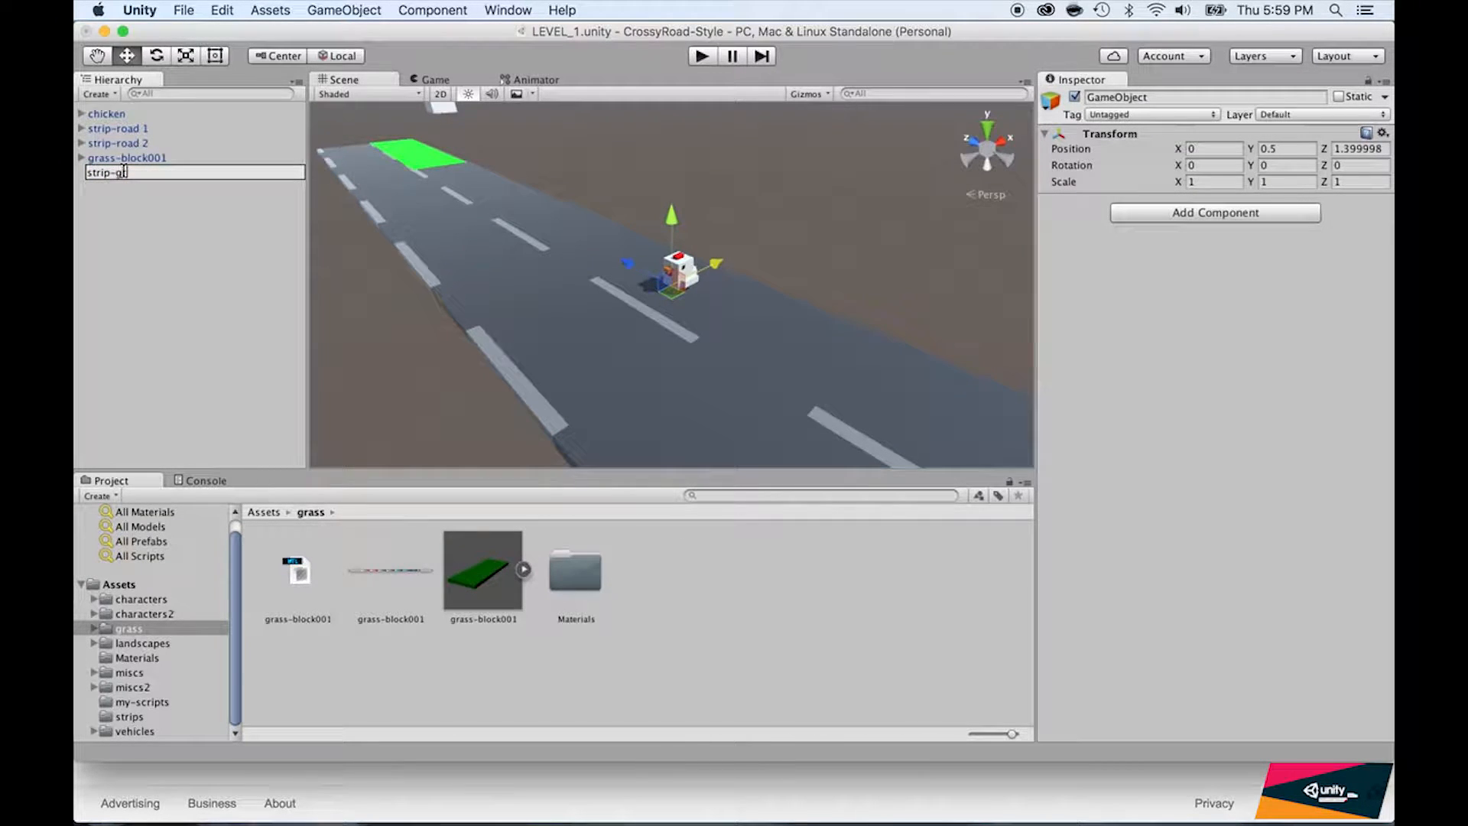
text(rass)
key(Return)
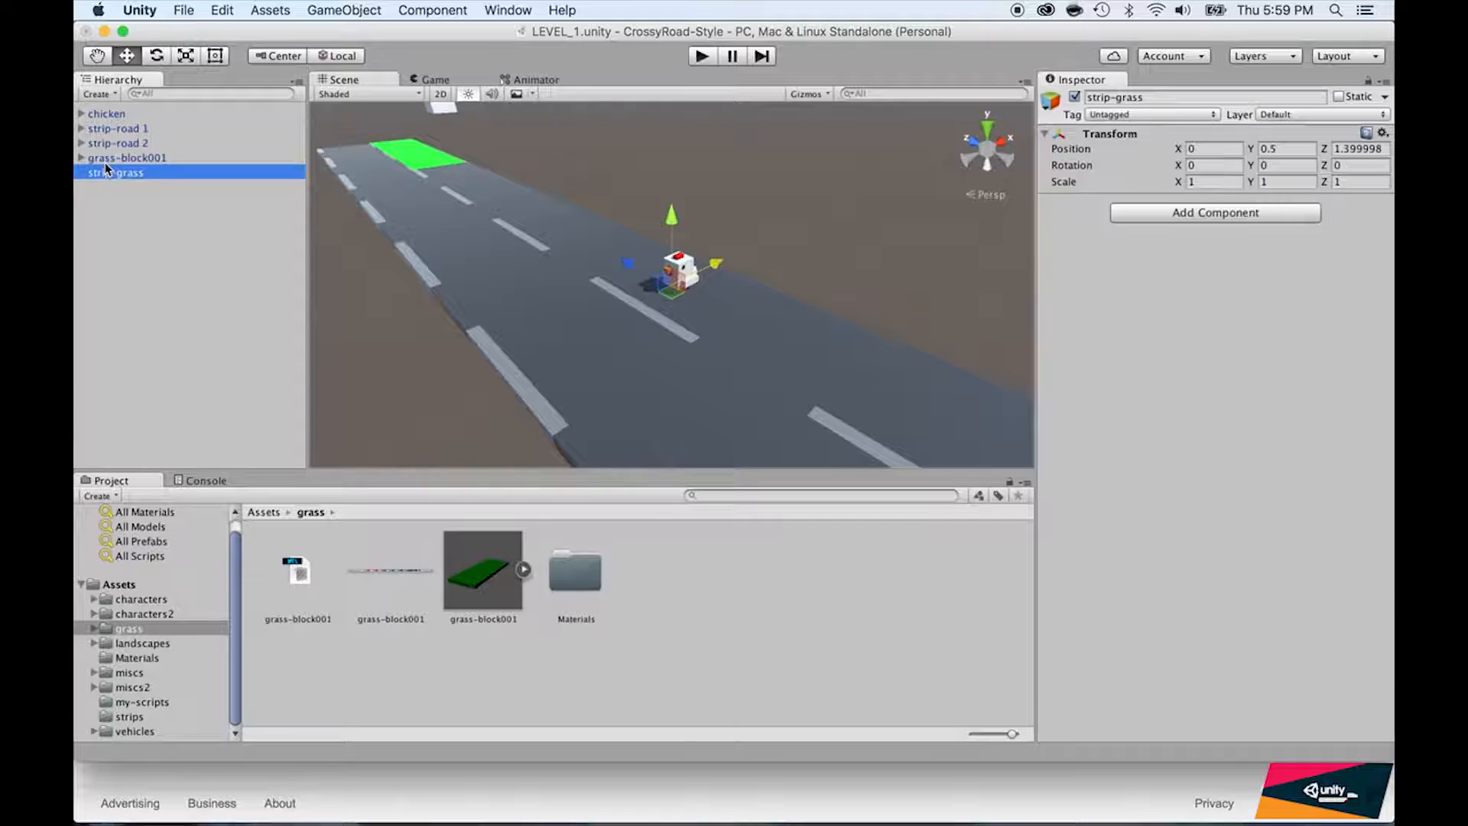
click(104, 158)
drag(104, 158, 117, 179)
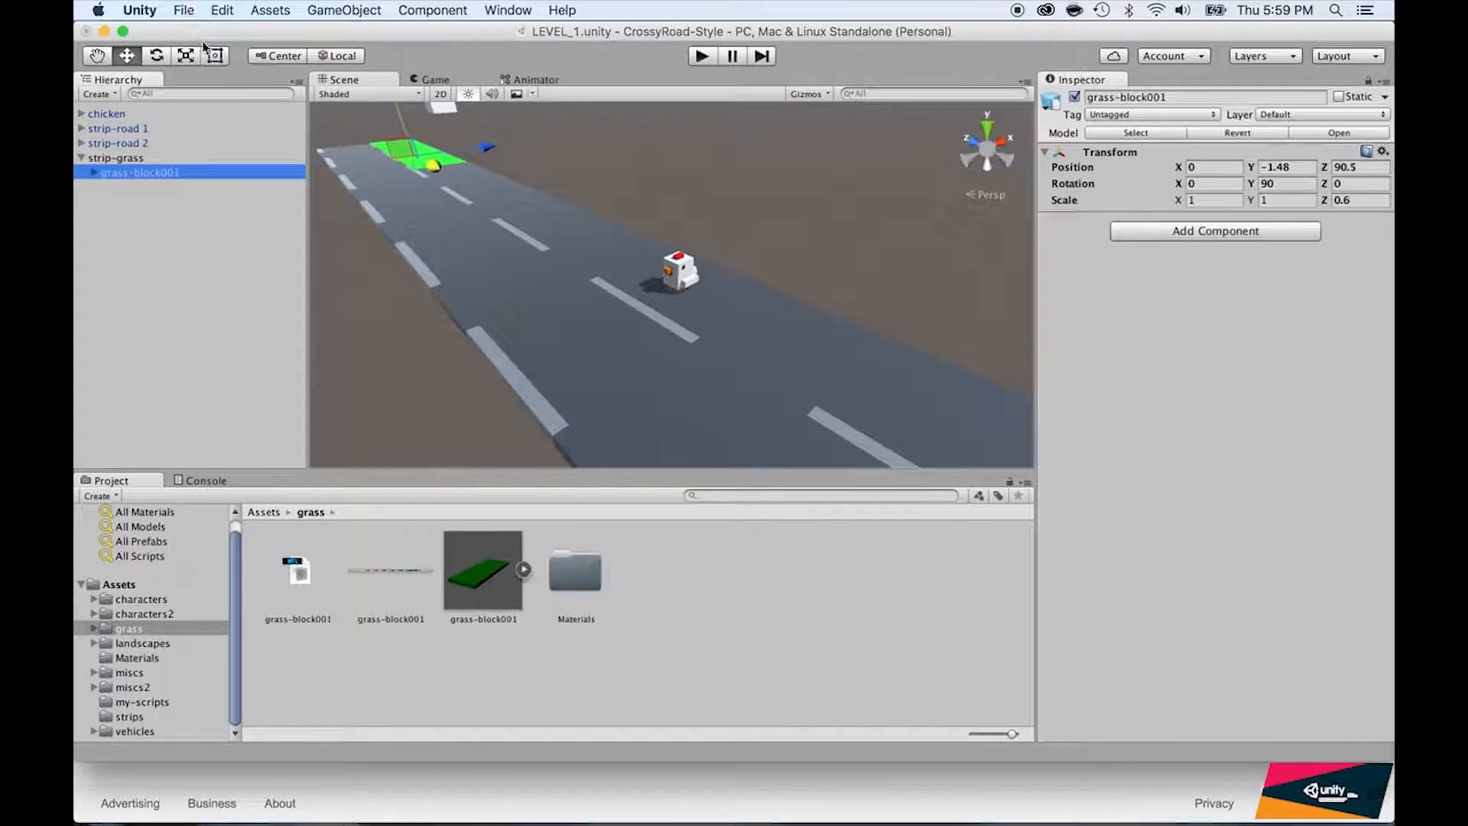
Duplicate grass-block001 inside strip-grass and rename the copy grass-block002.
key(super+d)
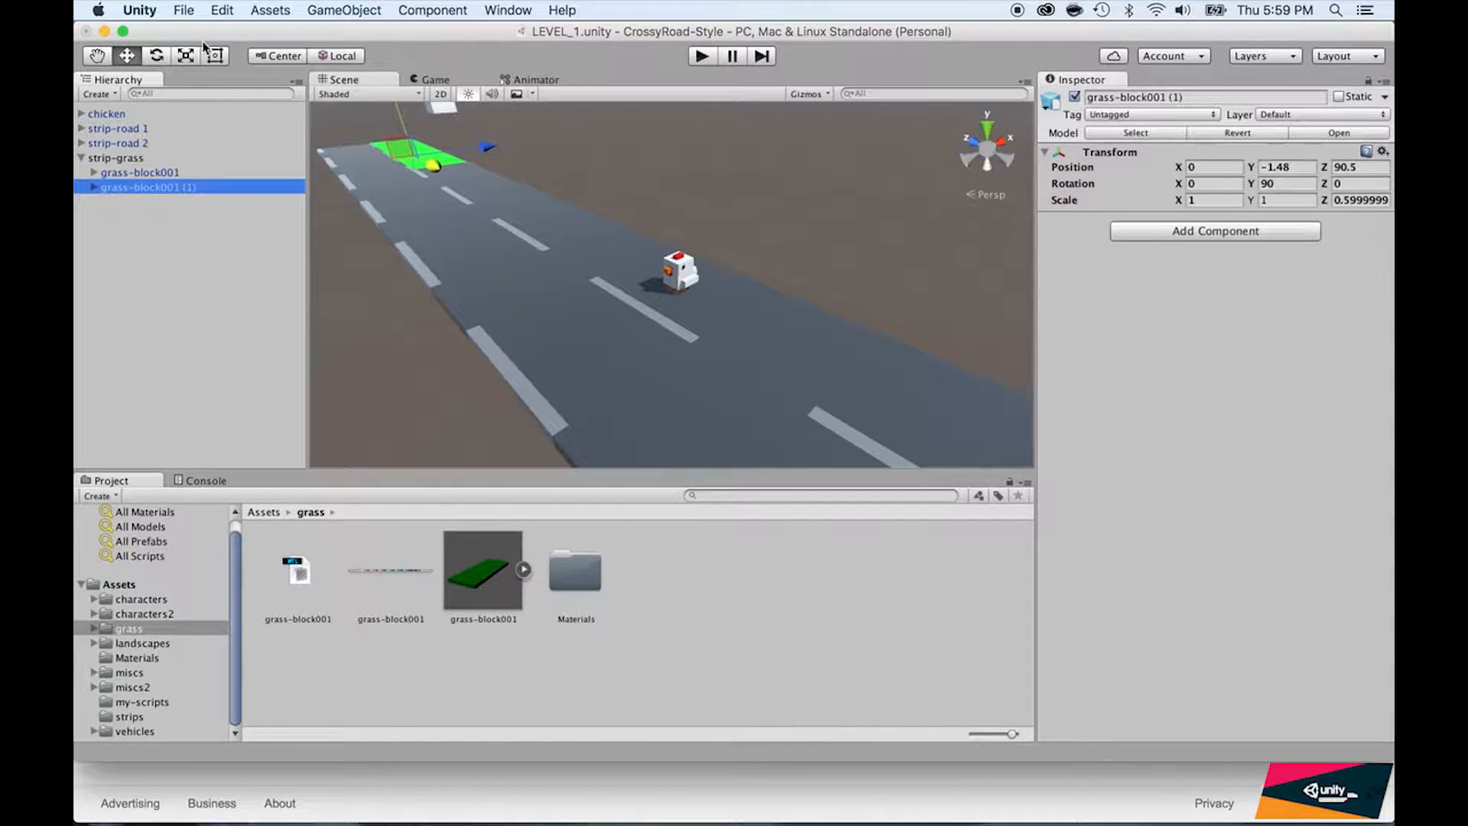
click(185, 174)
click(179, 187)
double_click(178, 187)
key(Return)
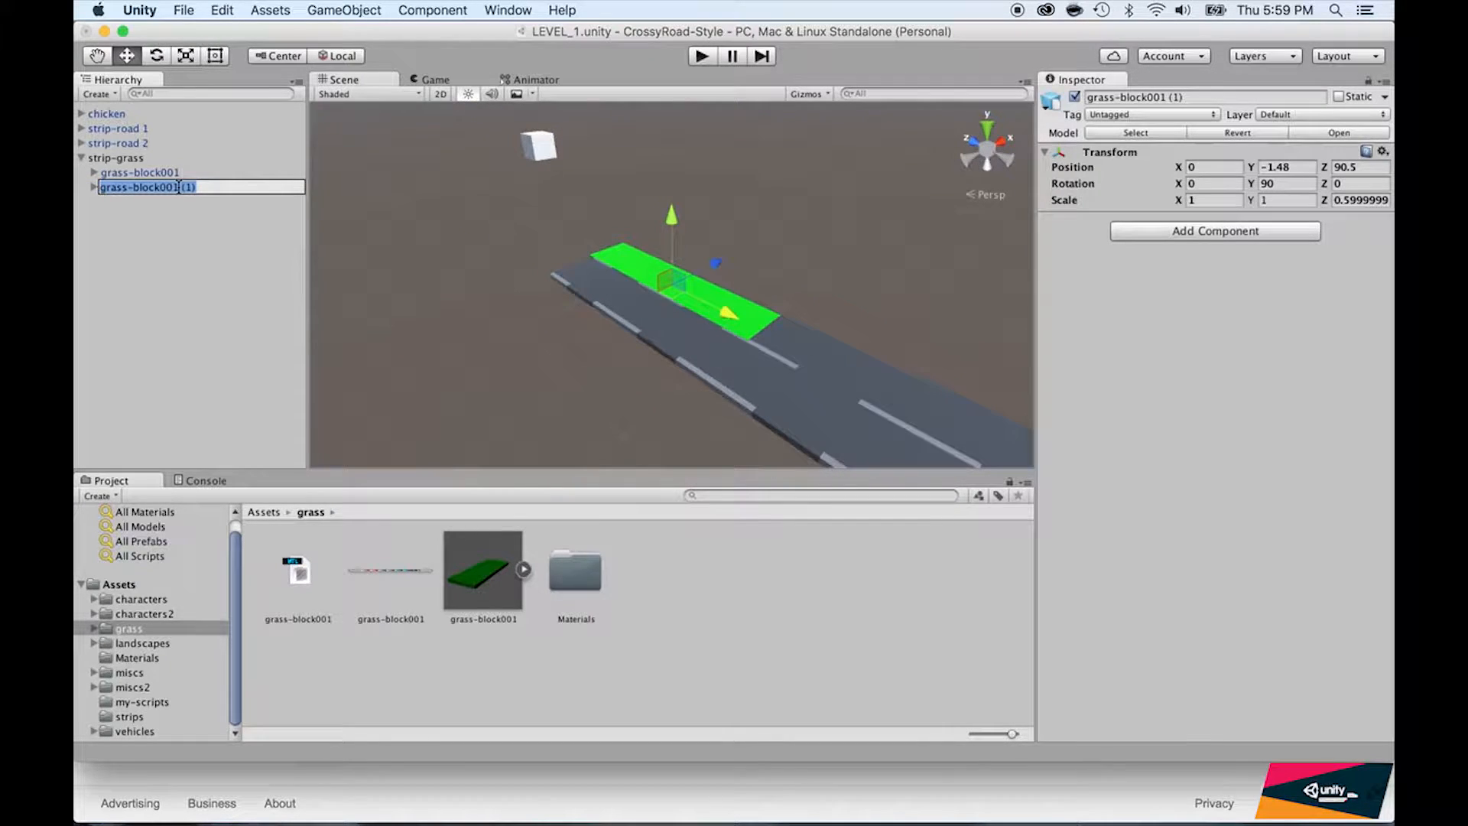
click(196, 187)
key(BackSpace)
key(BackSpace)
key(BackSpace)
key(BackSpace)
key(BackSpace)
text(2)
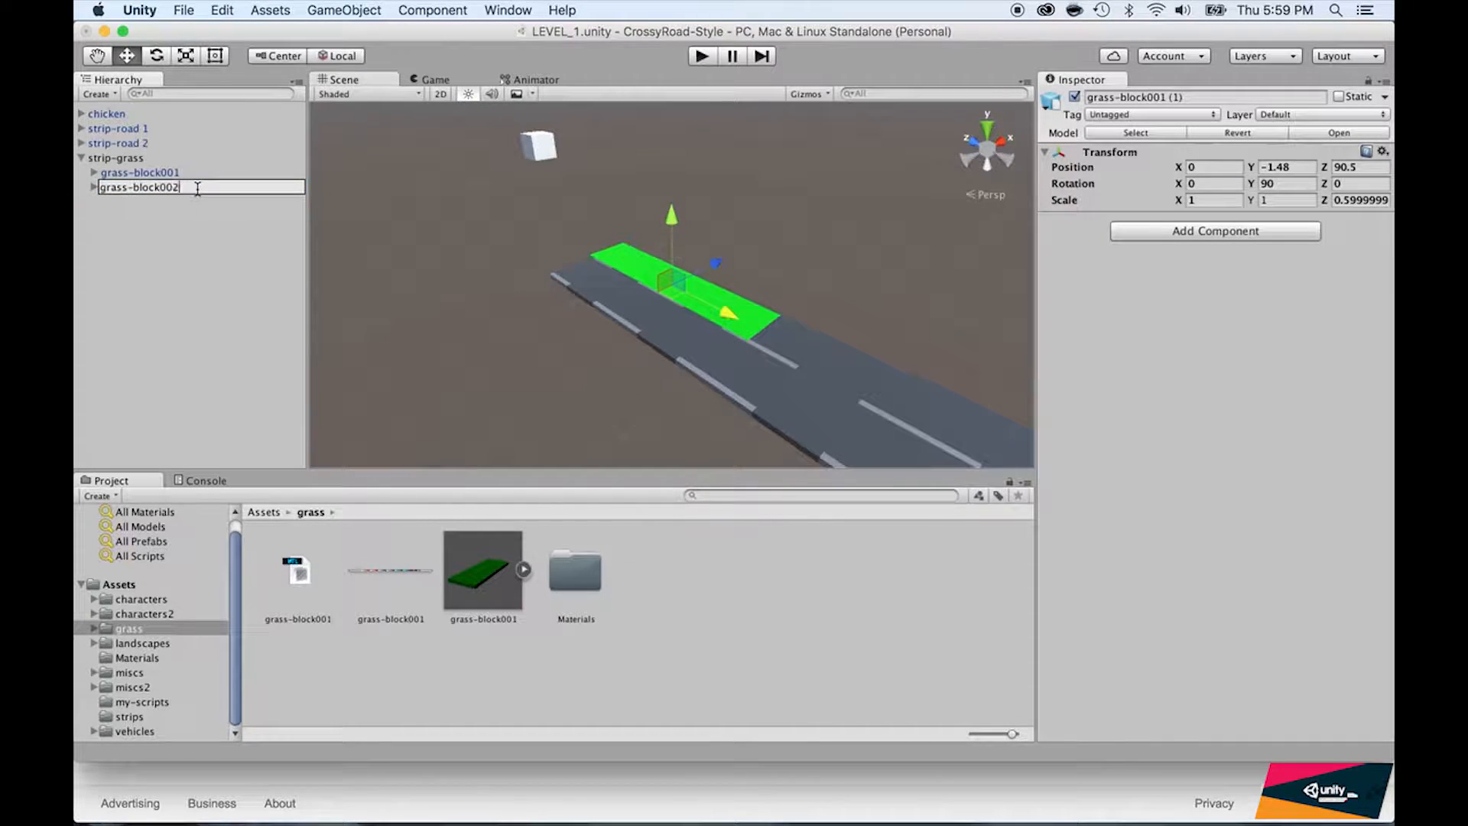
key(Return)
Move grass-block002 along the road to Z about 46.1, adjoining the first grass block.
drag(732, 319, 889, 398)
scroll(663, 334, down, 2)
scroll(663, 334, down, 2)
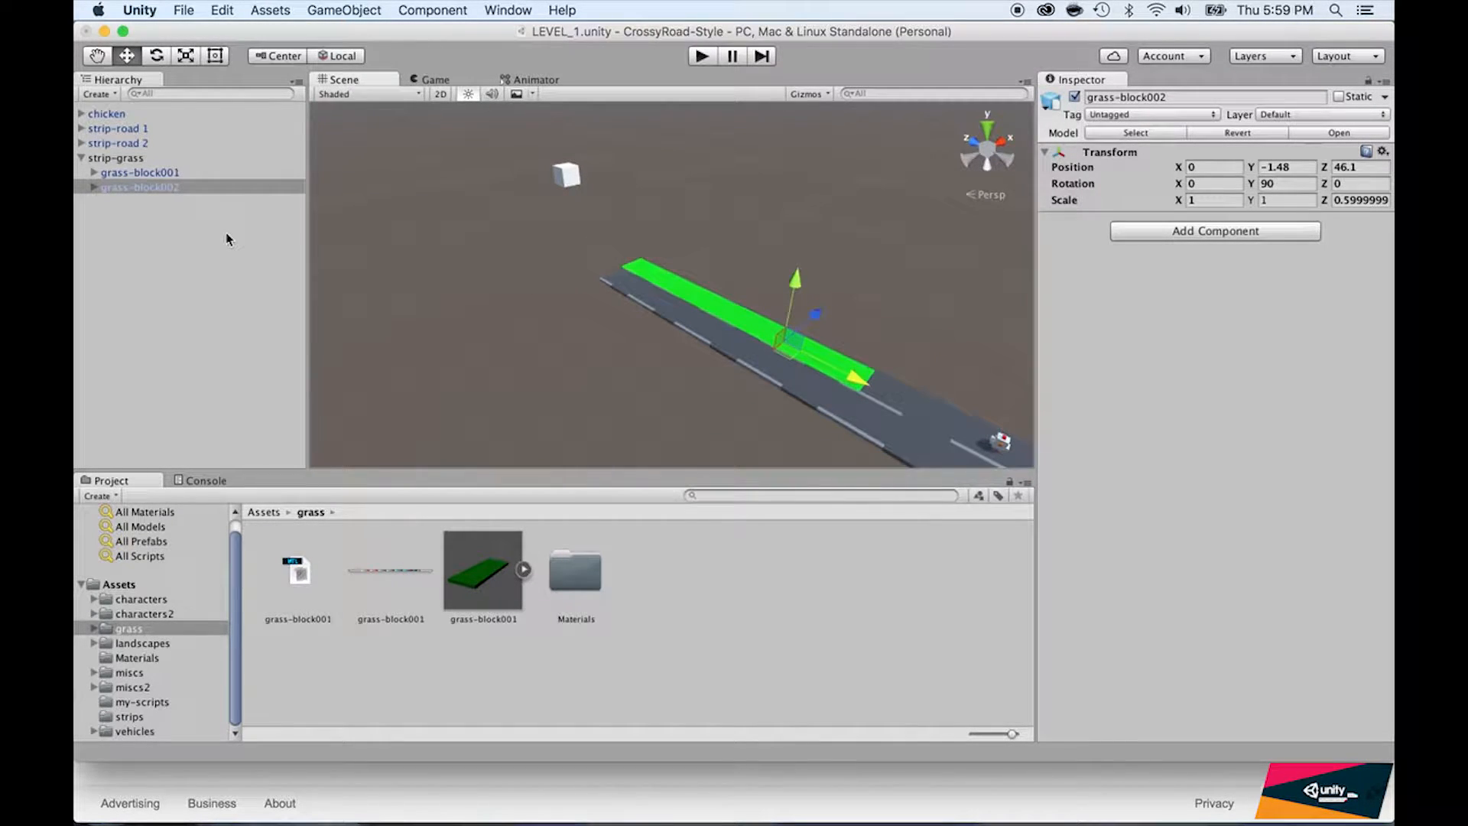
Duplicate grass-block002 inside strip-grass and rename the copy grass-block003.
key(super+d)
click(181, 201)
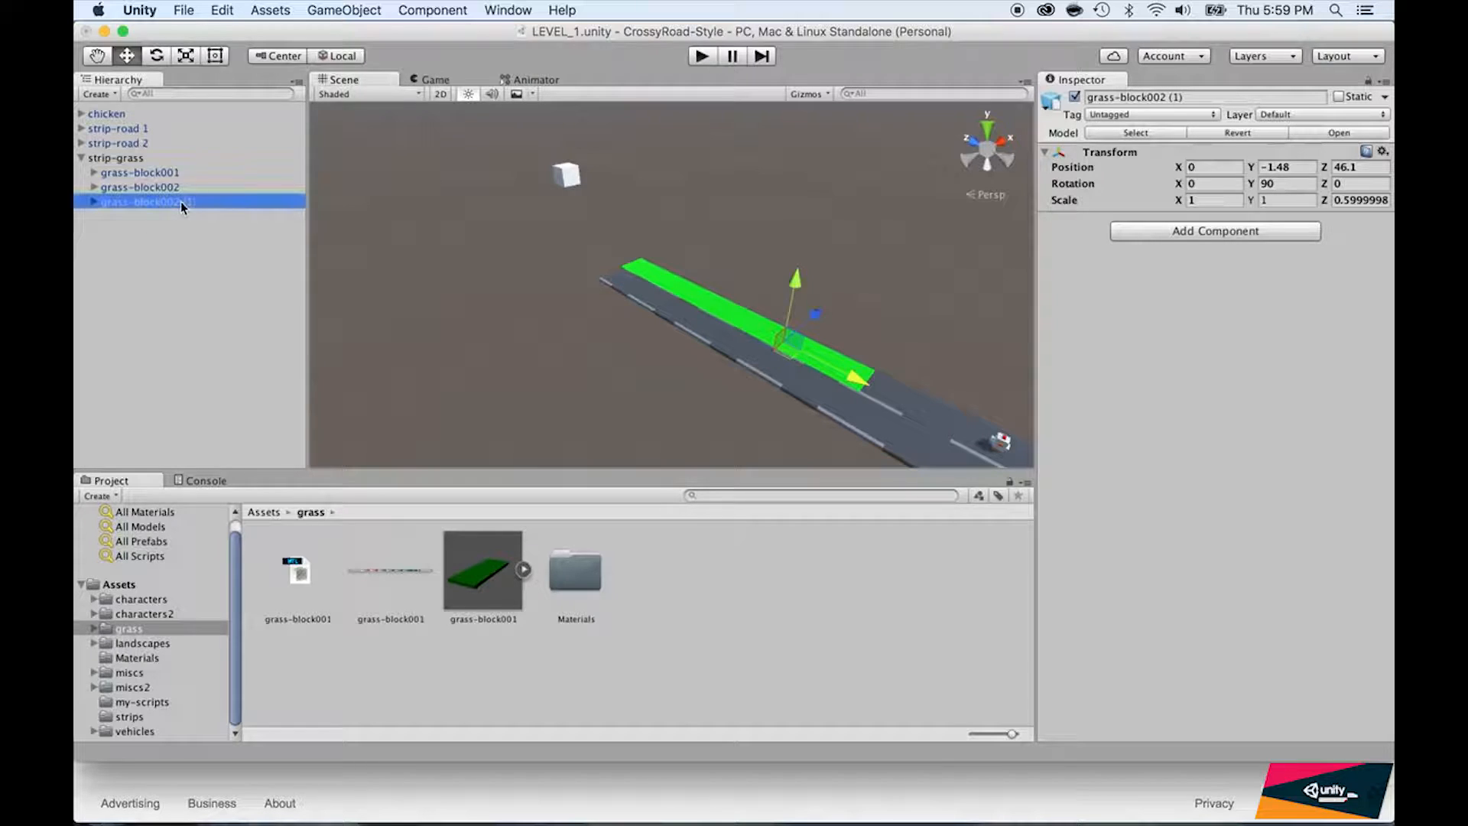
key(Right)
key(BackSpace)
key(BackSpace)
key(BackSpace)
key(BackSpace)
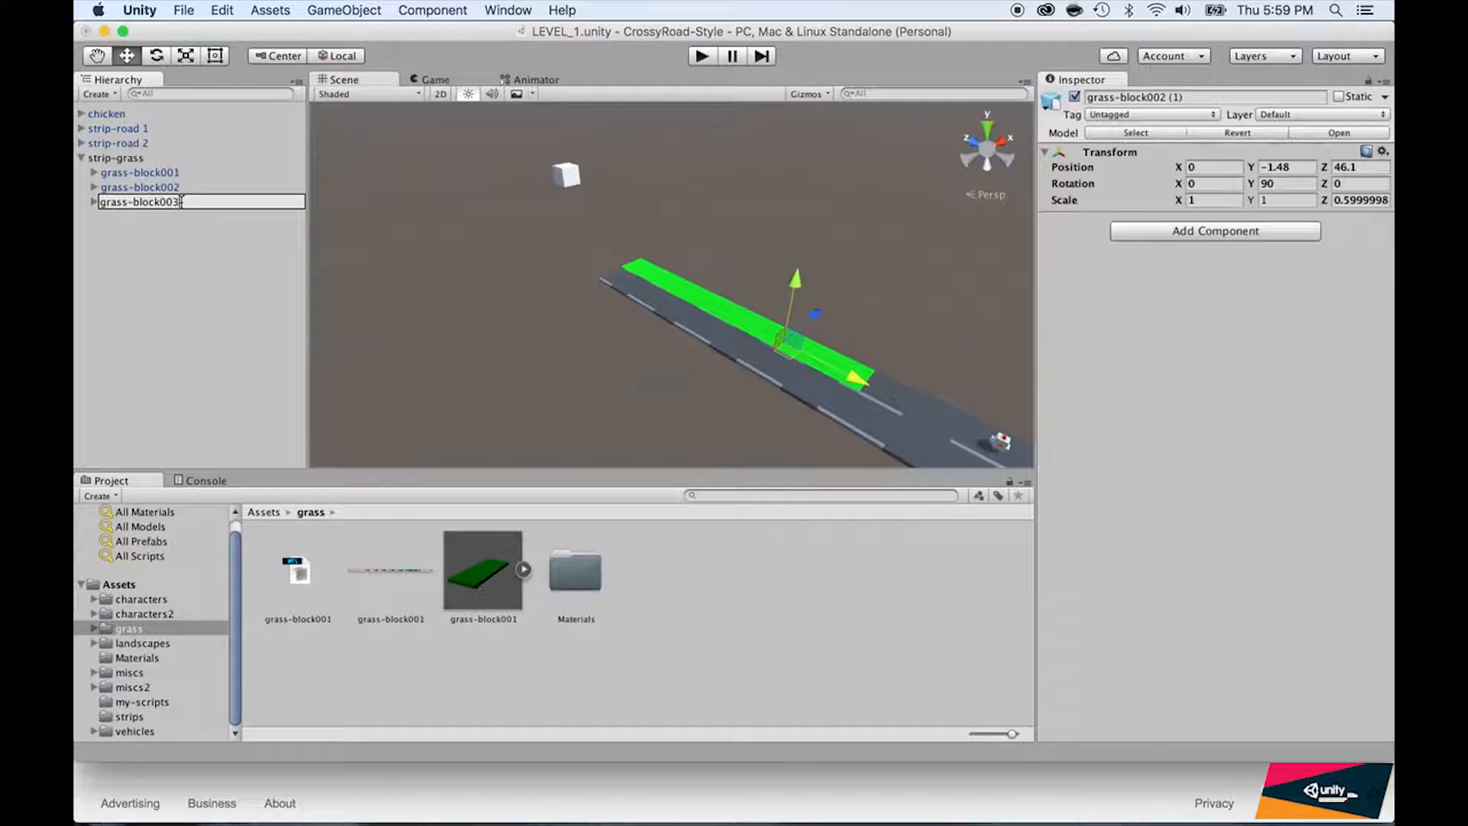
text(3)
key(Return)
Move grass-block003 along the road to Z about 1.4 so it adjoins the second grass block.
scroll(788, 344, down, 3)
click(806, 356)
drag(807, 355, 888, 403)
scroll(889, 403, up, 3)
key(f)
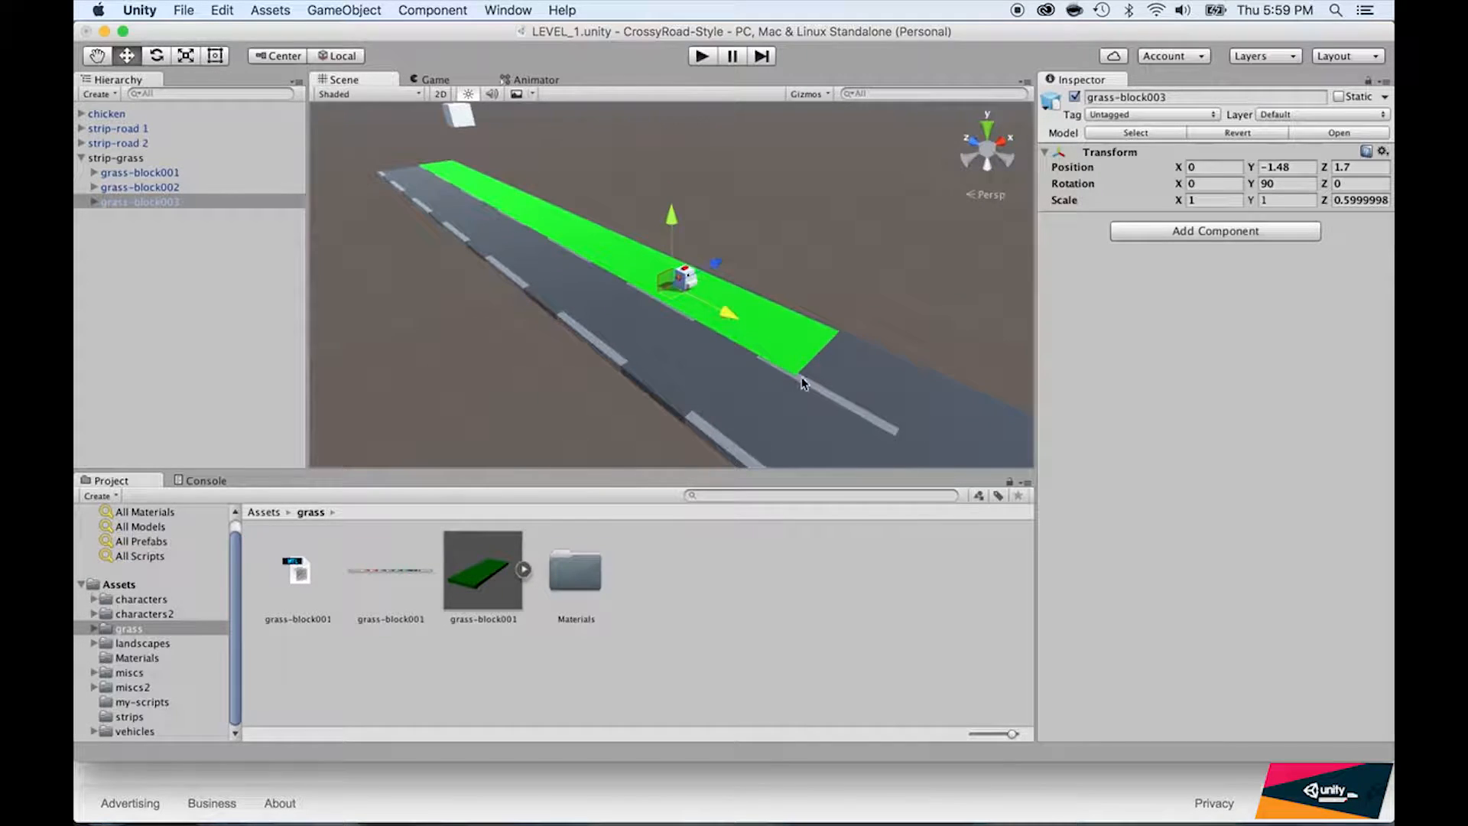
drag(729, 316, 728, 318)
Duplicate grass-block003 as grass-block004 and move the copy along the road to Z about -43.5.
double_click(170, 201)
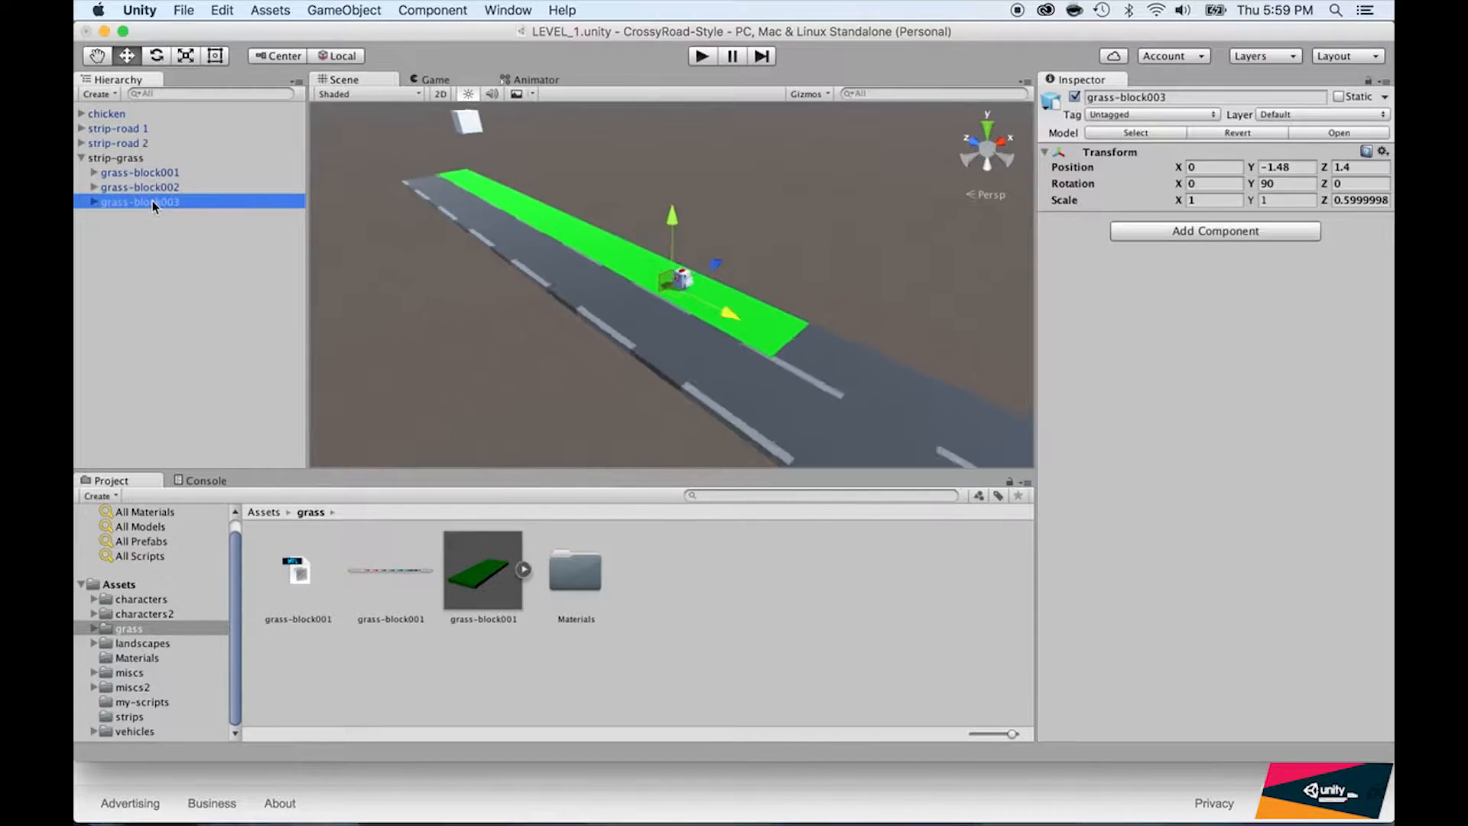
scroll(570, 245, up, 3)
scroll(569, 244, down, 3)
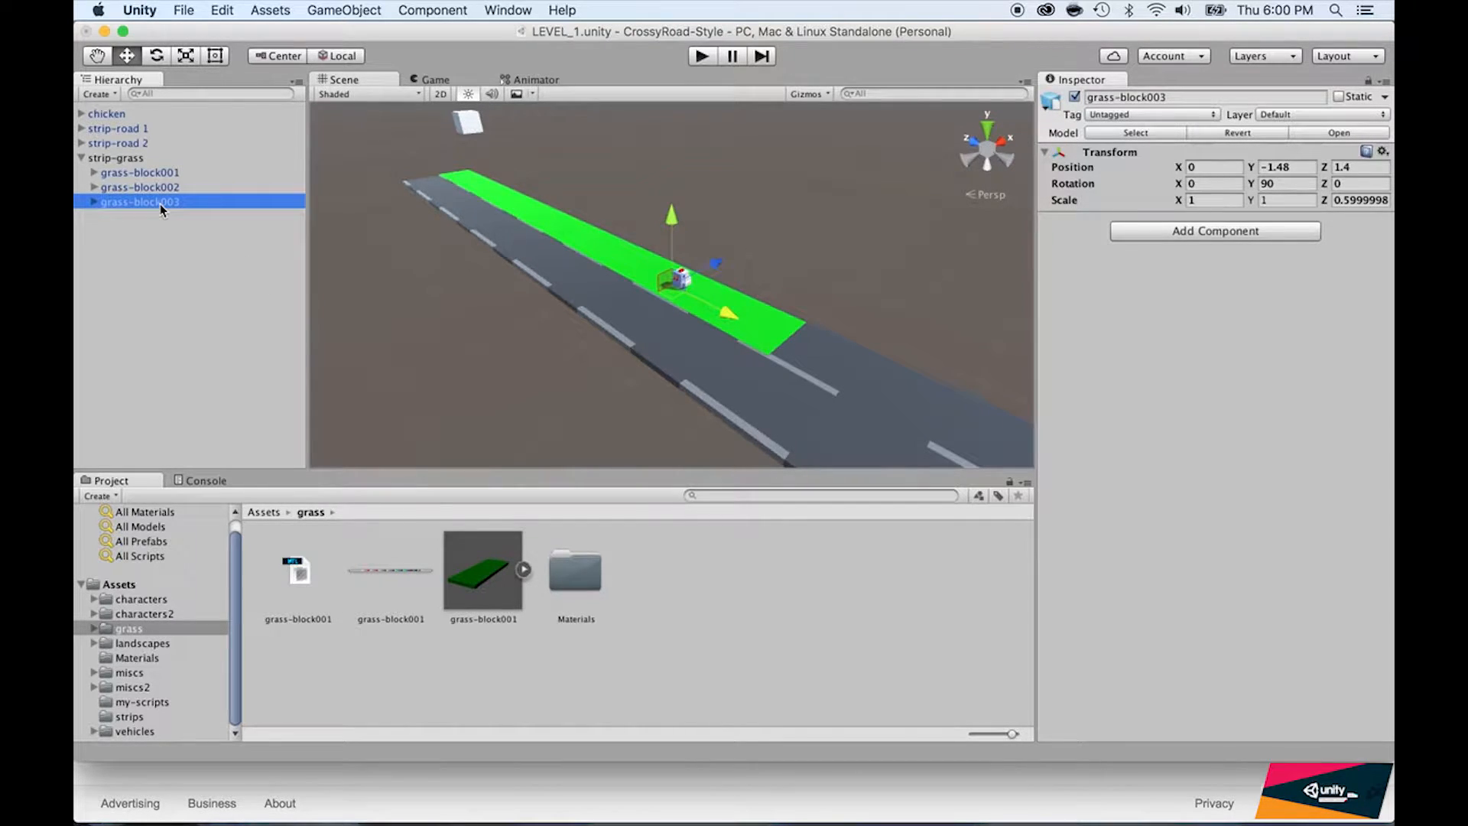
key(super+d)
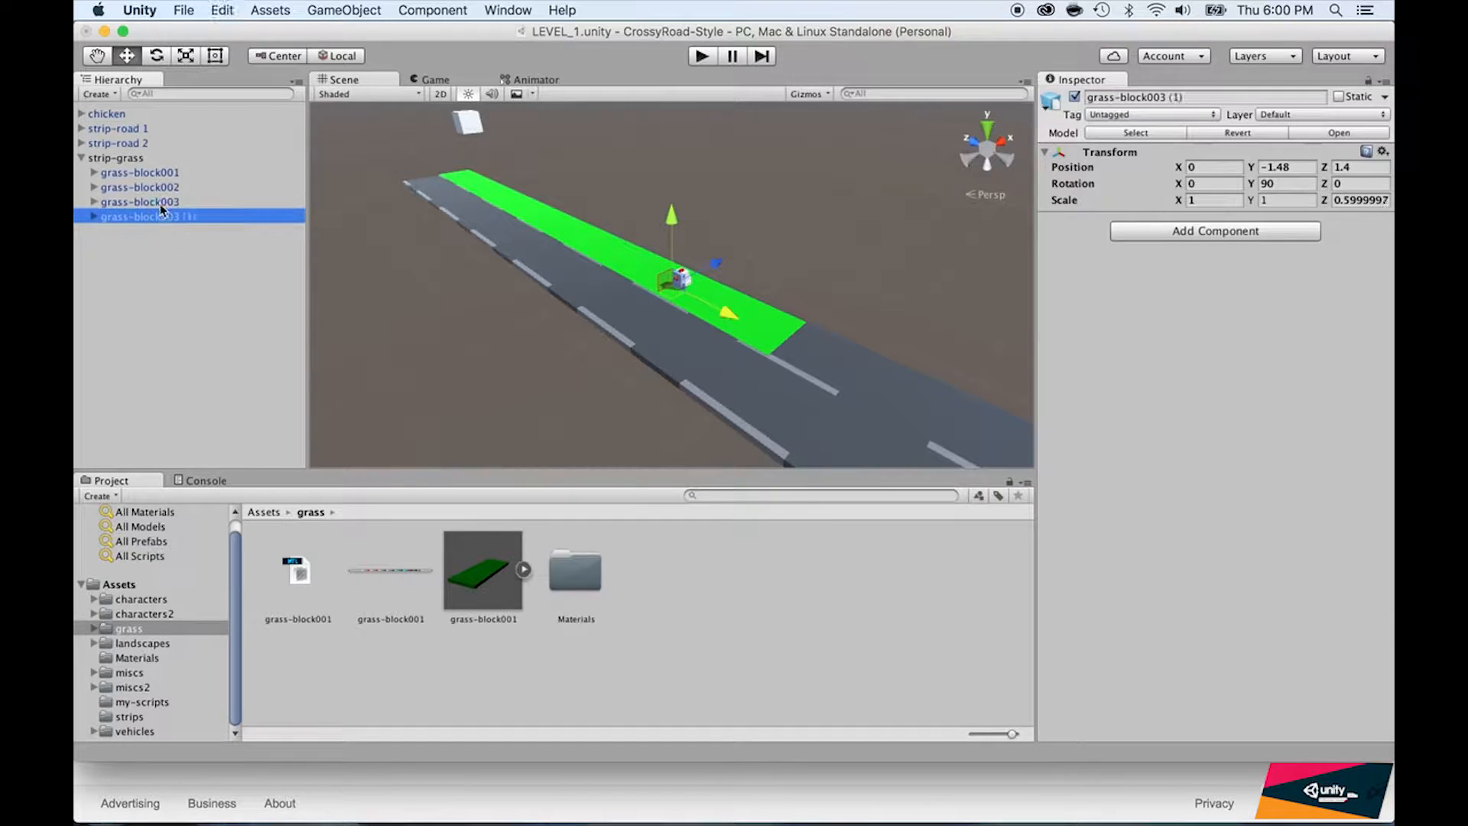
key(Return)
key(Right)
key(BackSpace)
text(4)
key(Return)
drag(728, 317, 925, 399)
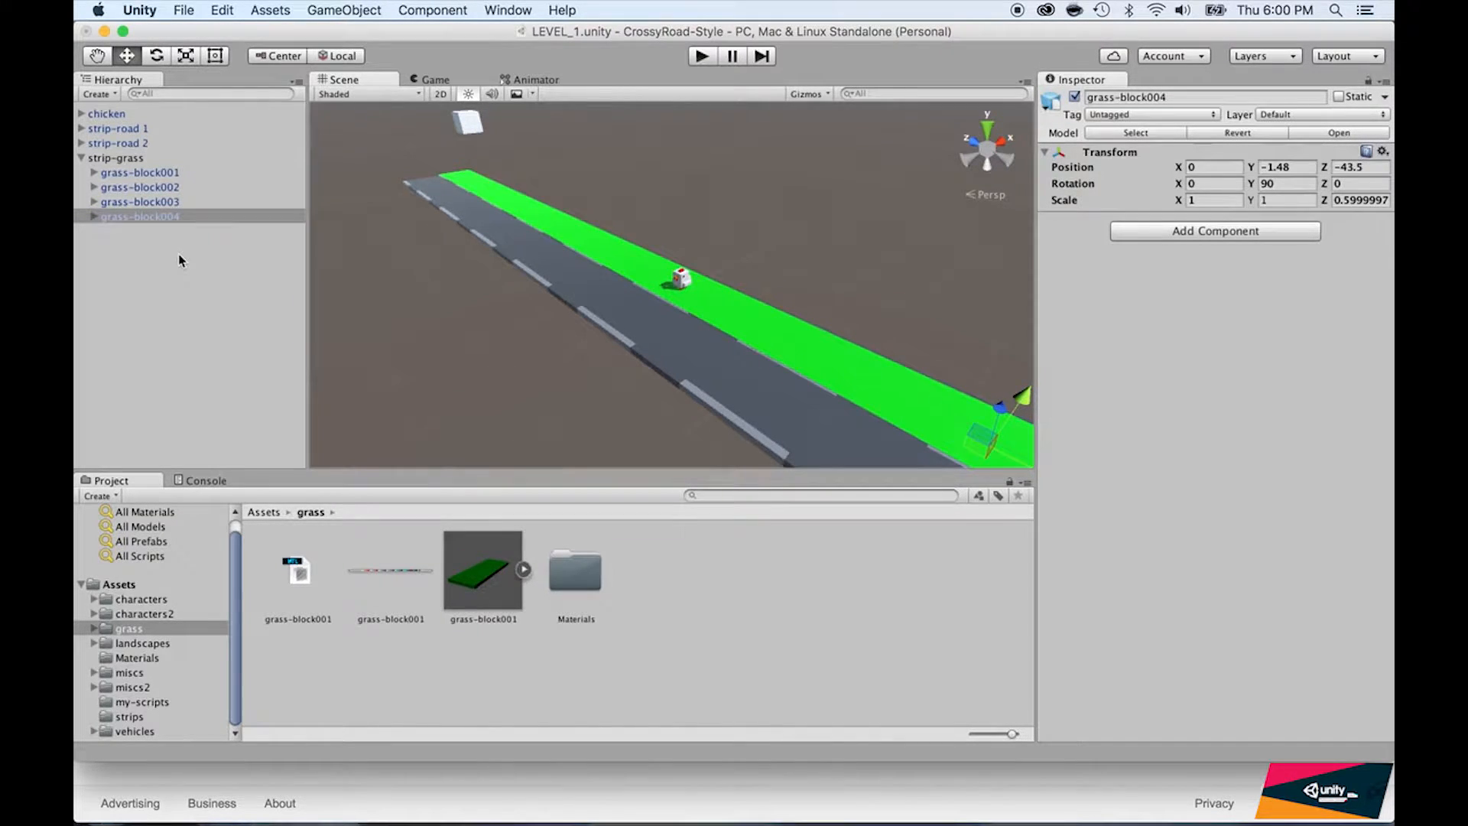
Duplicate grass-block004 inside strip-grass and rename the copy grass-block005.
key(super+d)
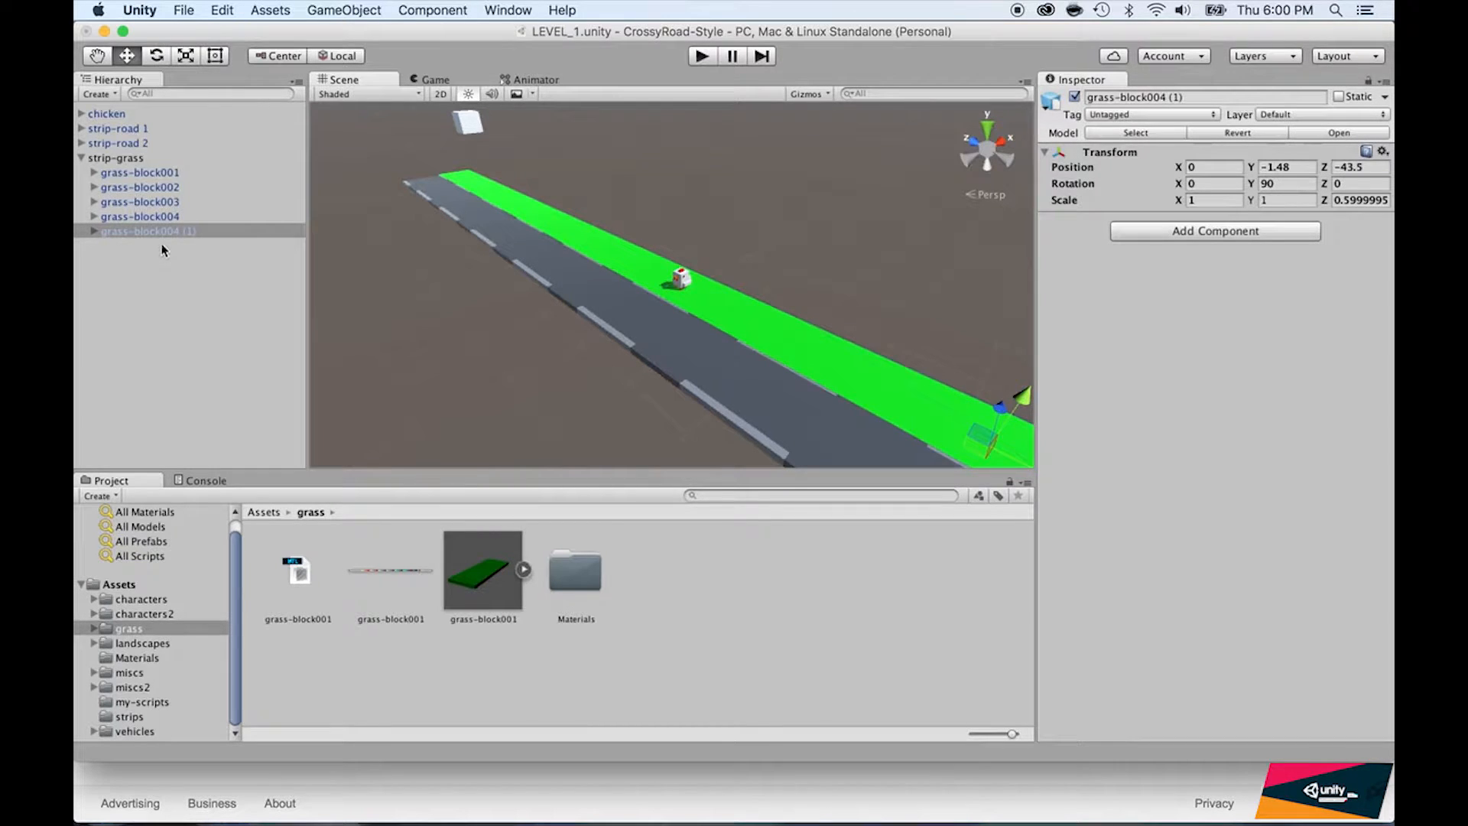
click(178, 236)
key(BackSpace)
key(BackSpace)
key(BackSpace)
key(BackSpace)
text(5)
key(Return)
scroll(645, 295, down, 5)
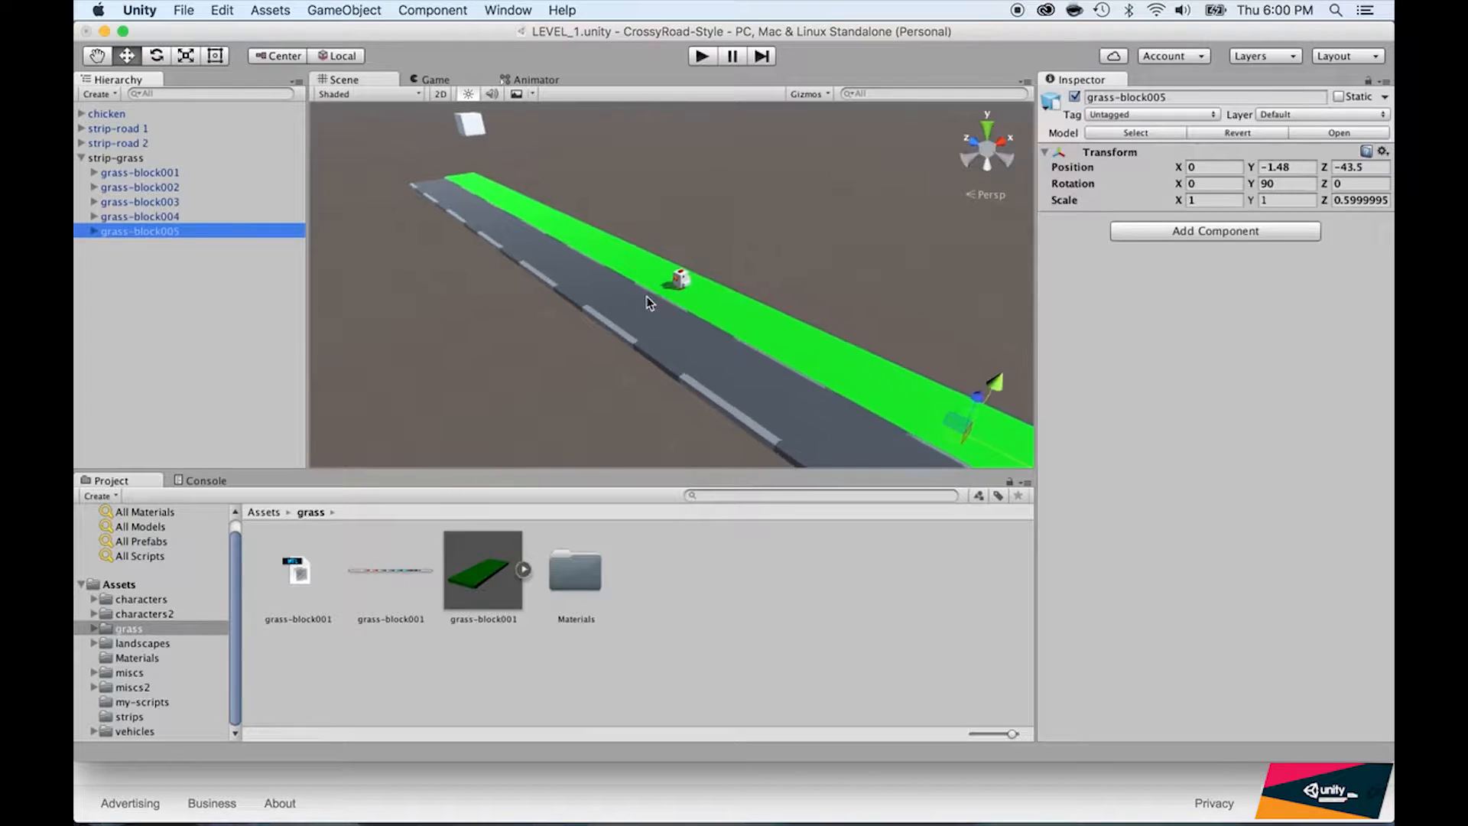
Move grass-block005 along the road to Z about -87.8 so it adjoins the fourth grass block.
drag(887, 396, 1053, 471)
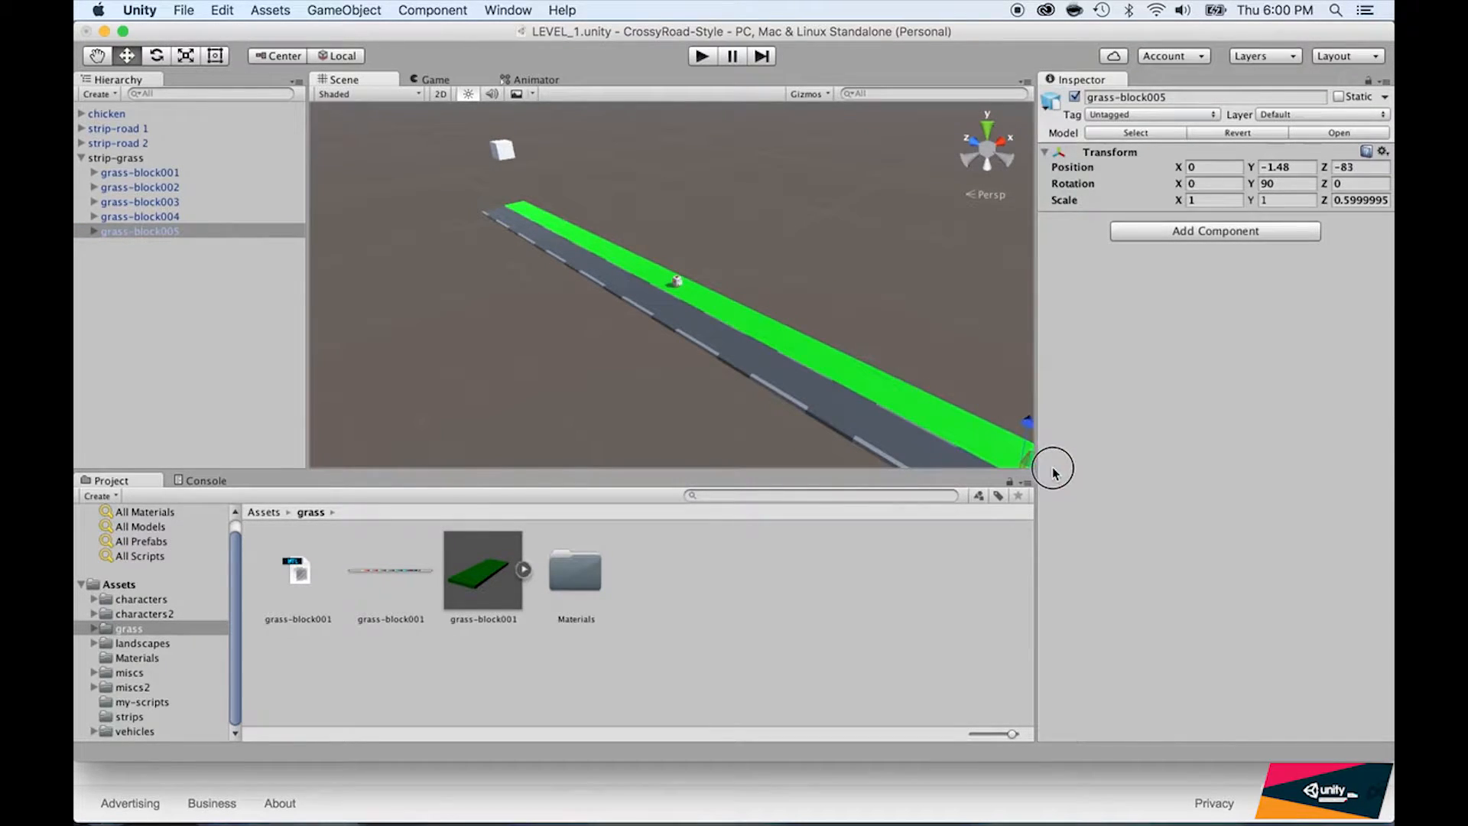
scroll(800, 352, down, 3)
mouse_move(927, 414)
mouse_down()
mouse_move(948, 425)
mouse_move(933, 416)
mouse_up()
scroll(754, 345, up, 3)
scroll(754, 348, up, 1)
Collapse the strip-grass object and assign it to the empty strip-grass prefab in the strips folder.
click(81, 157)
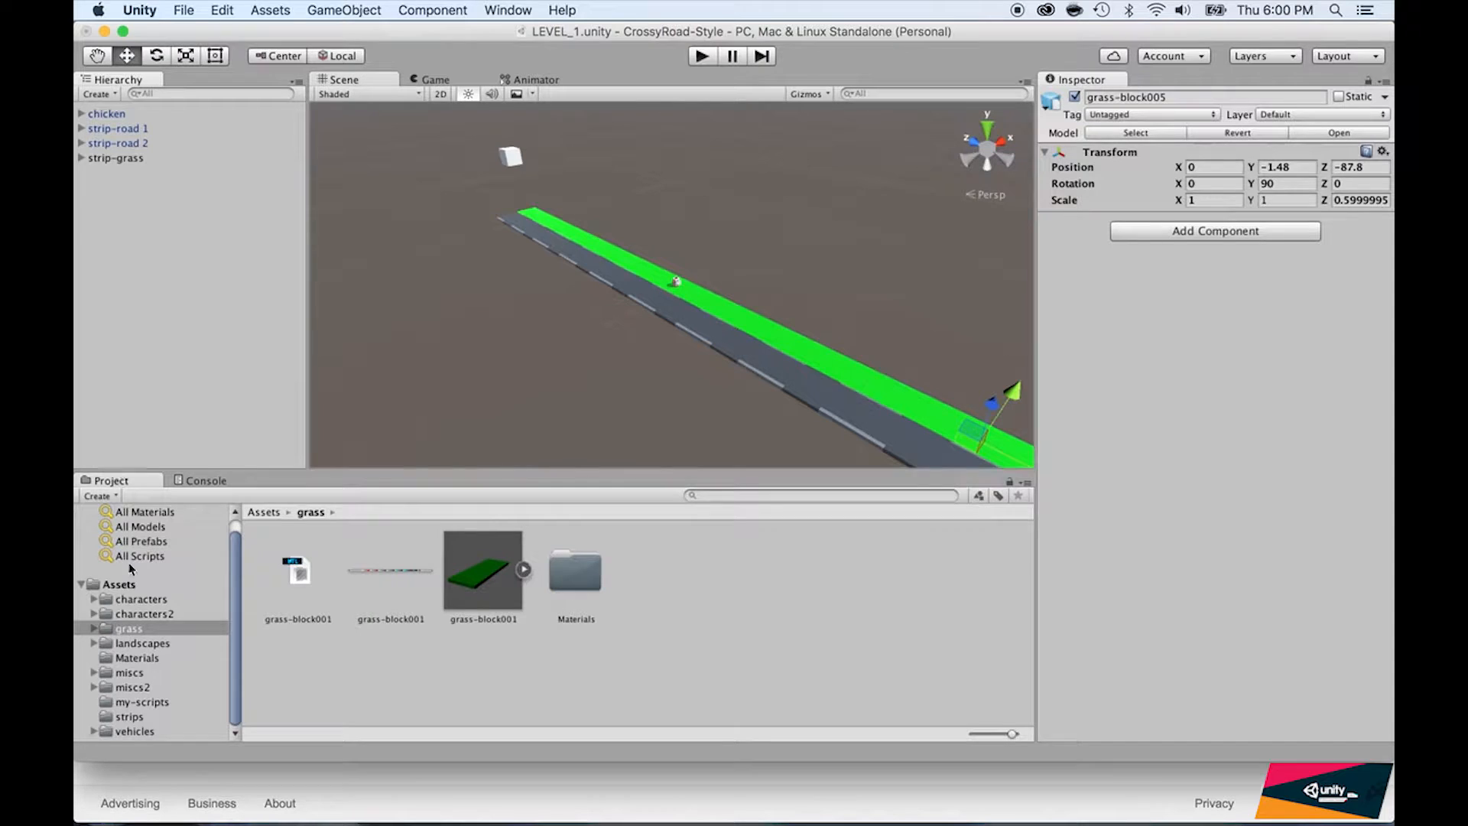
click(123, 717)
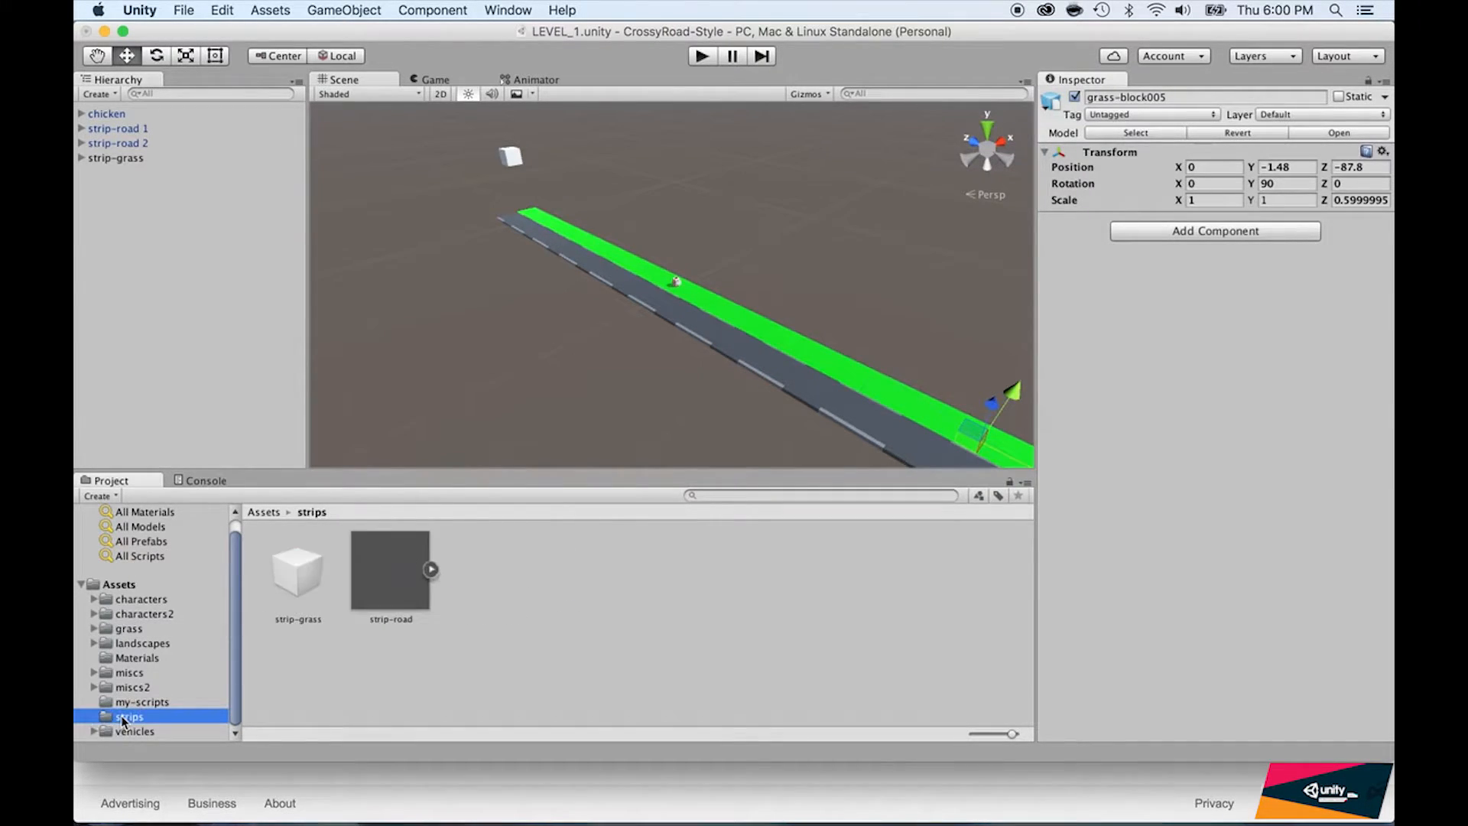
drag(99, 158, 306, 581)
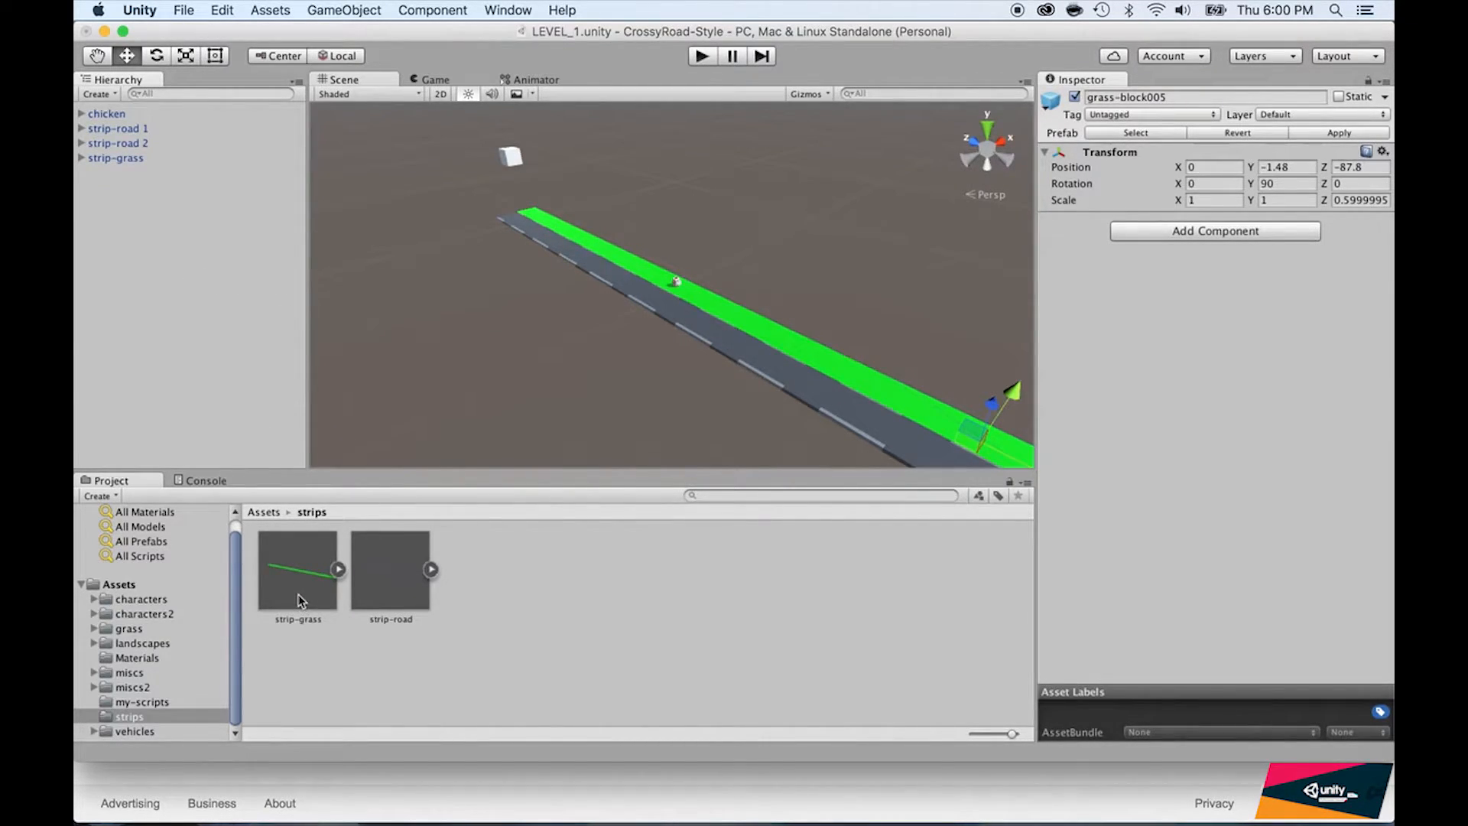
Move strip-grass sideways to X about -20.42 so it sits flush against the road's edge, and check it in the Game view.
click(117, 159)
scroll(484, 266, down, 1)
drag(716, 265, 675, 308)
drag(658, 289, 658, 292)
scroll(658, 290, up, 4)
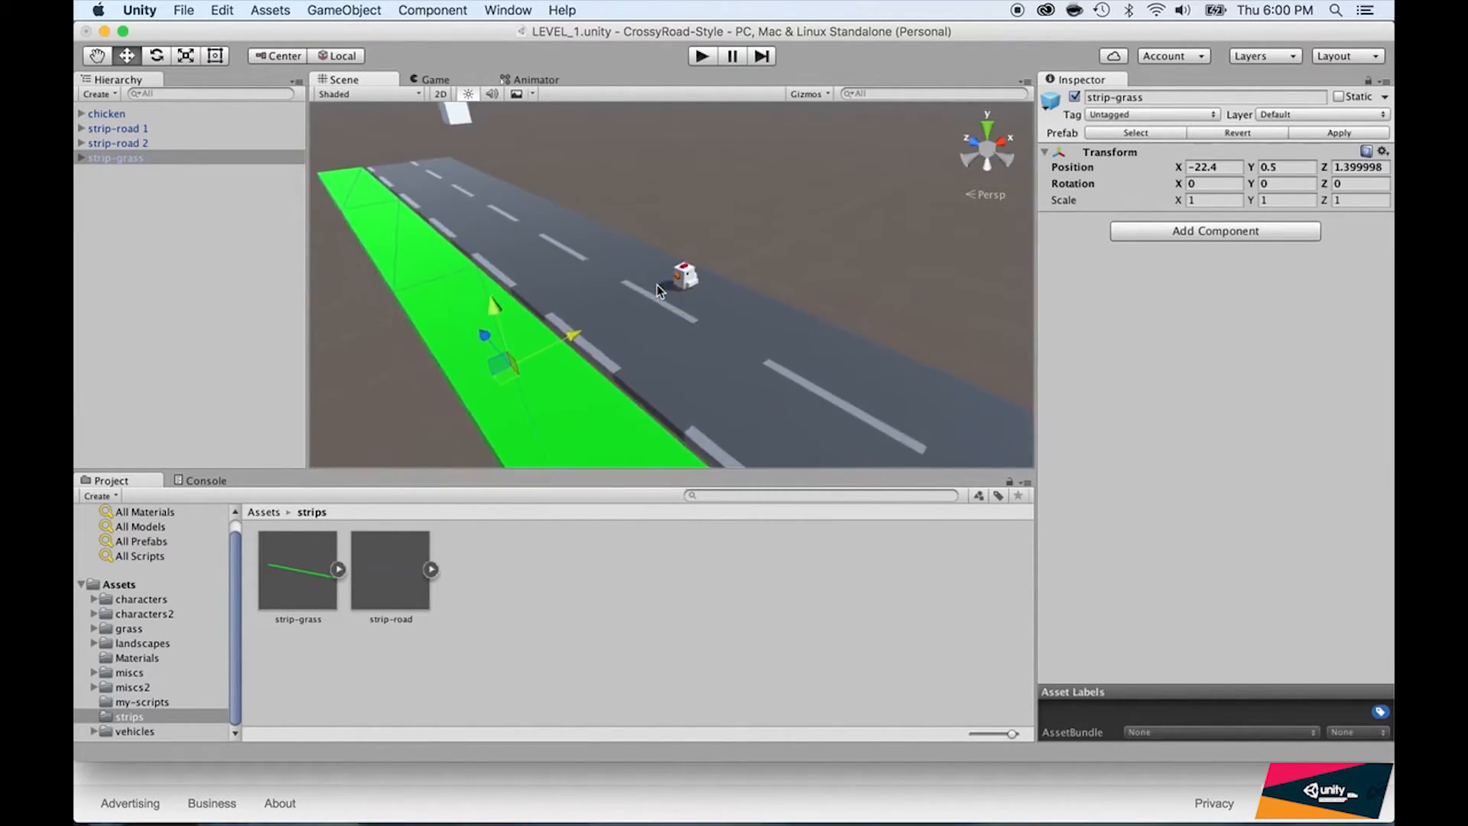
drag(549, 347, 583, 322)
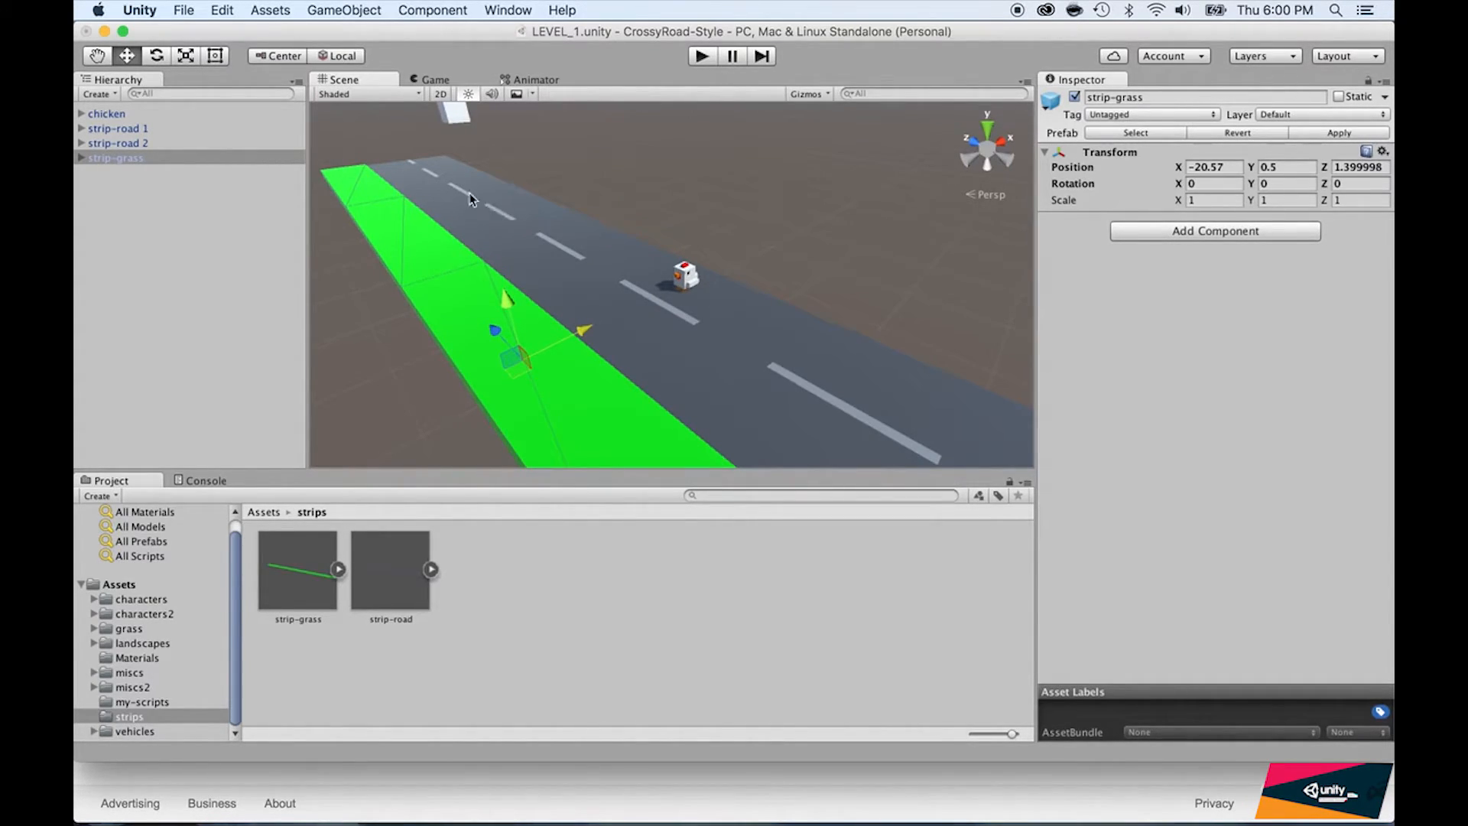
drag(587, 326, 587, 325)
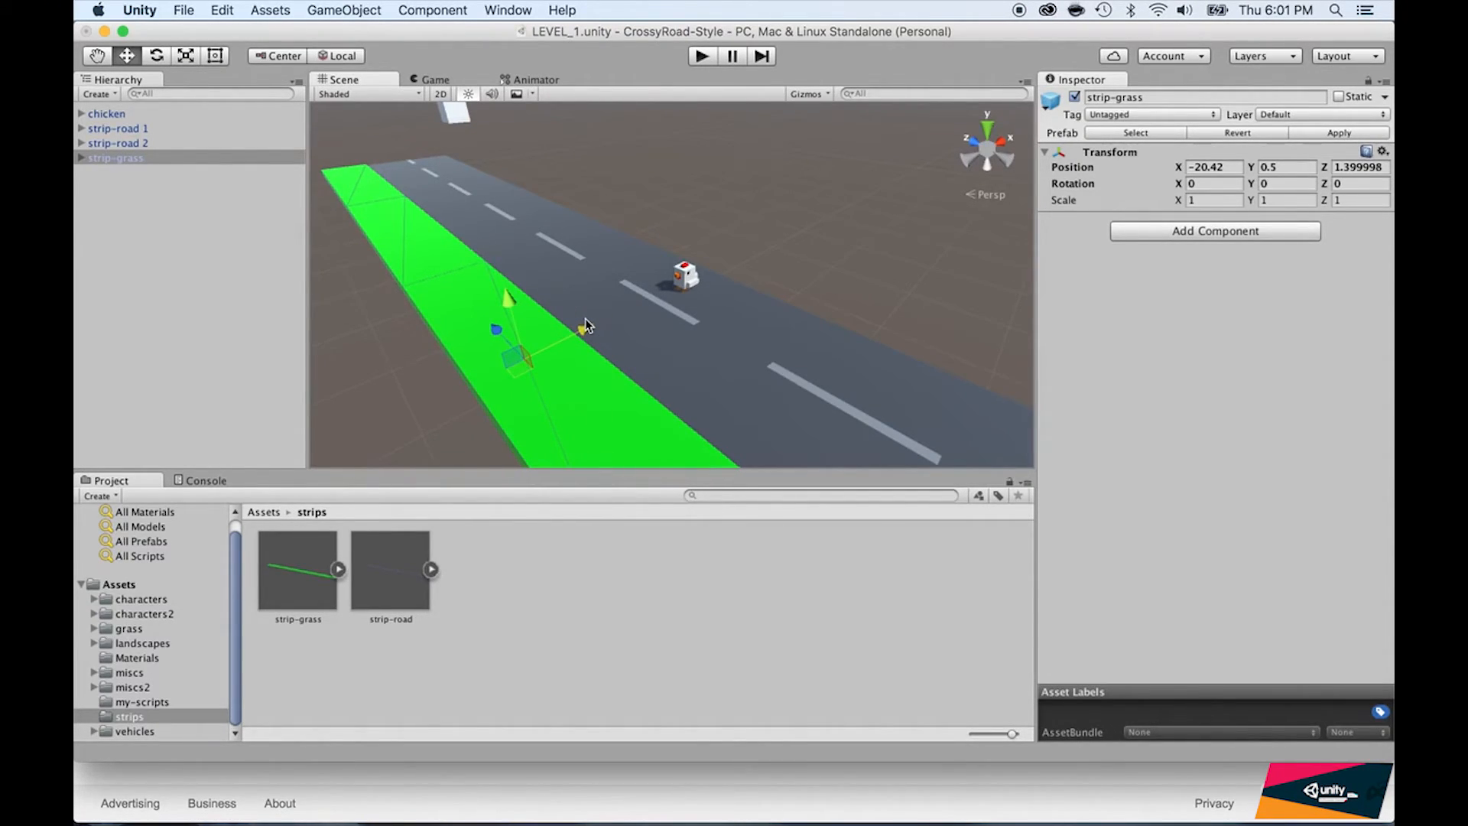
click(429, 80)
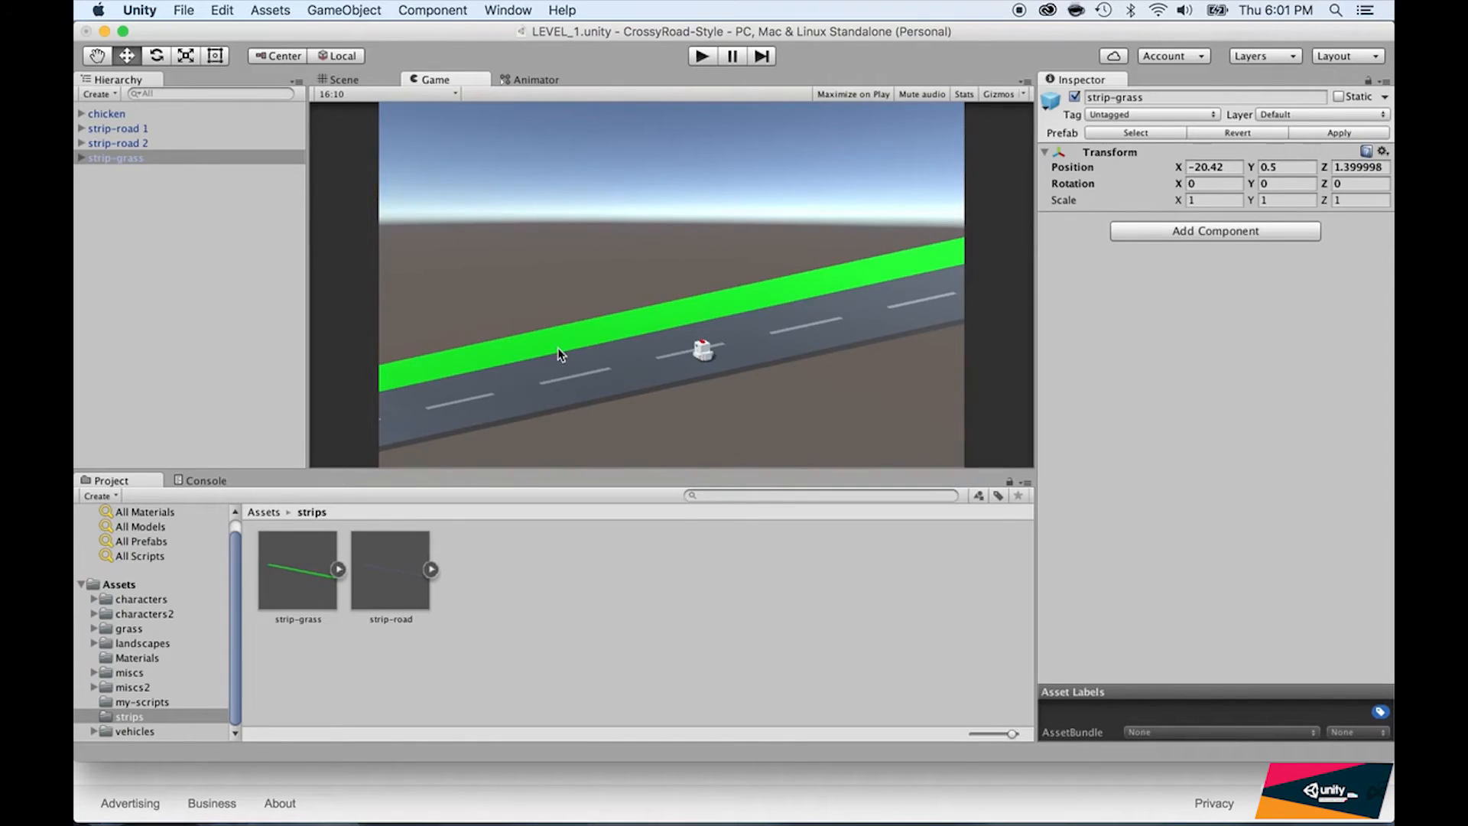